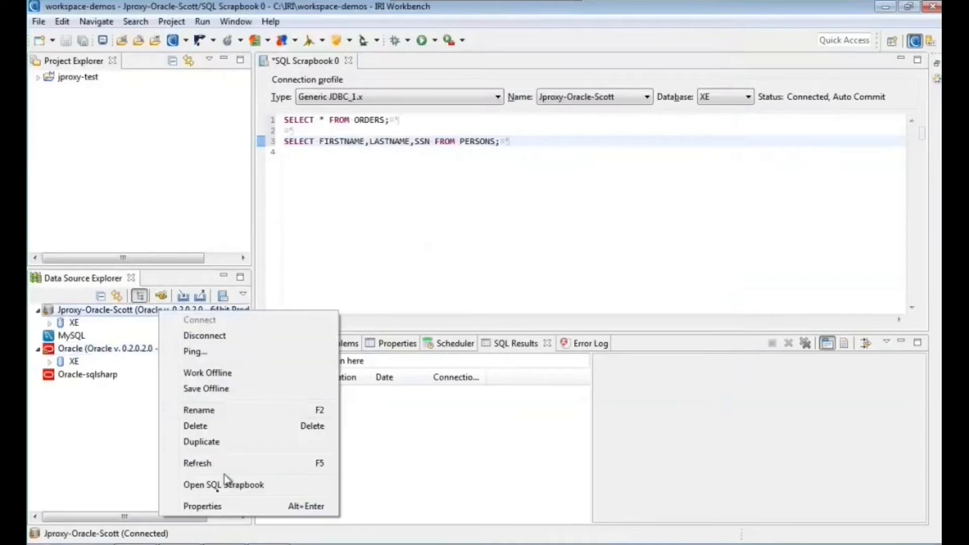
Review the Jproxy-Oracle-Scott data source's JDBC connection properties, including the driver's JAR files and the port in its URL.
left_click(215, 507)
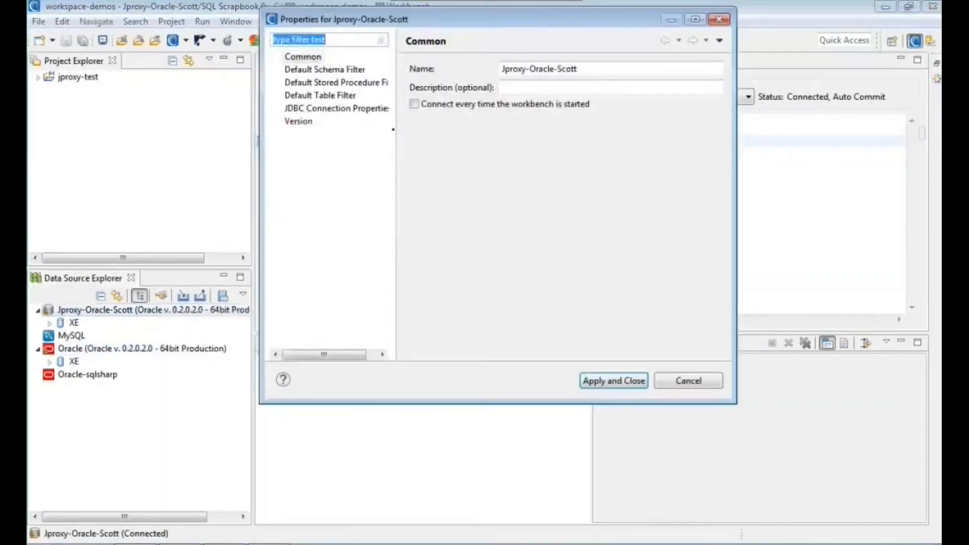
left_click(357, 111)
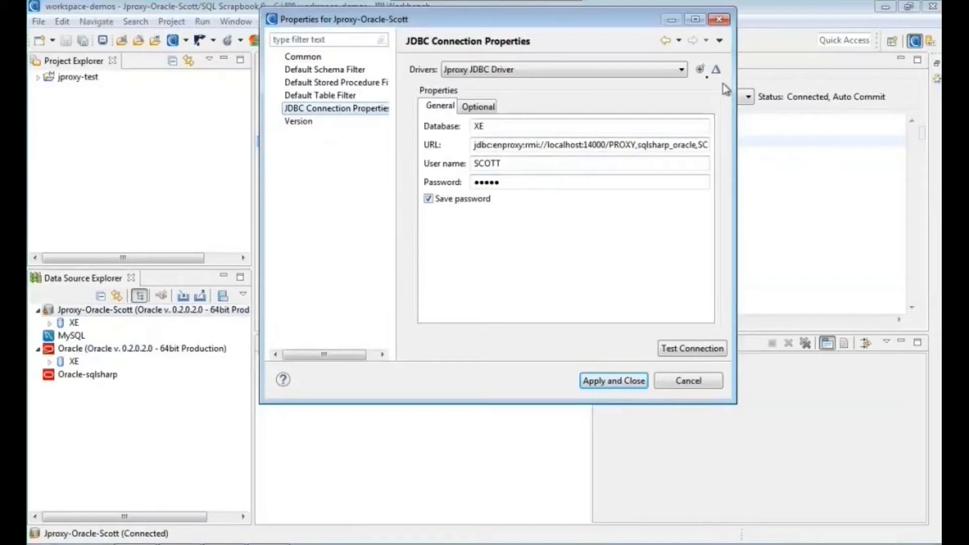
left_click(715, 71)
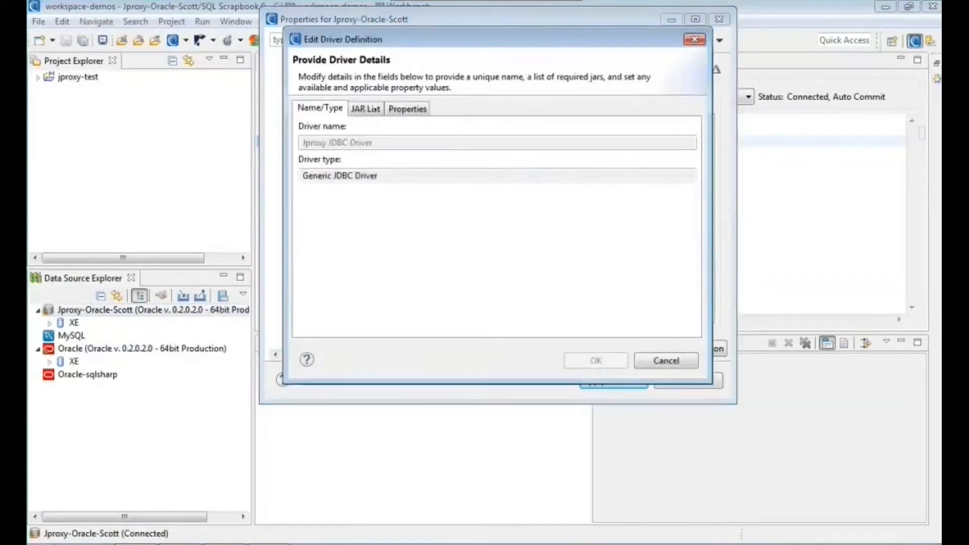
left_click(364, 108)
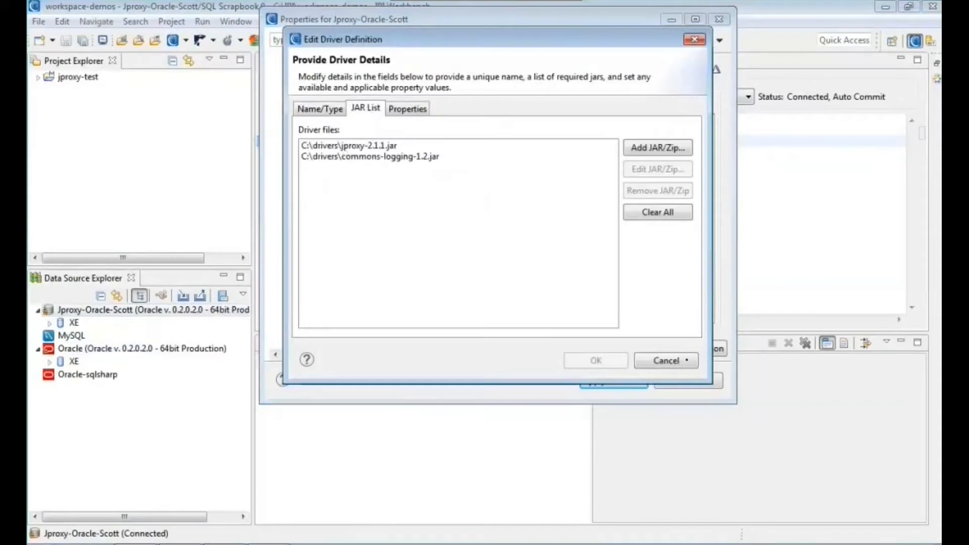
left_click(677, 360)
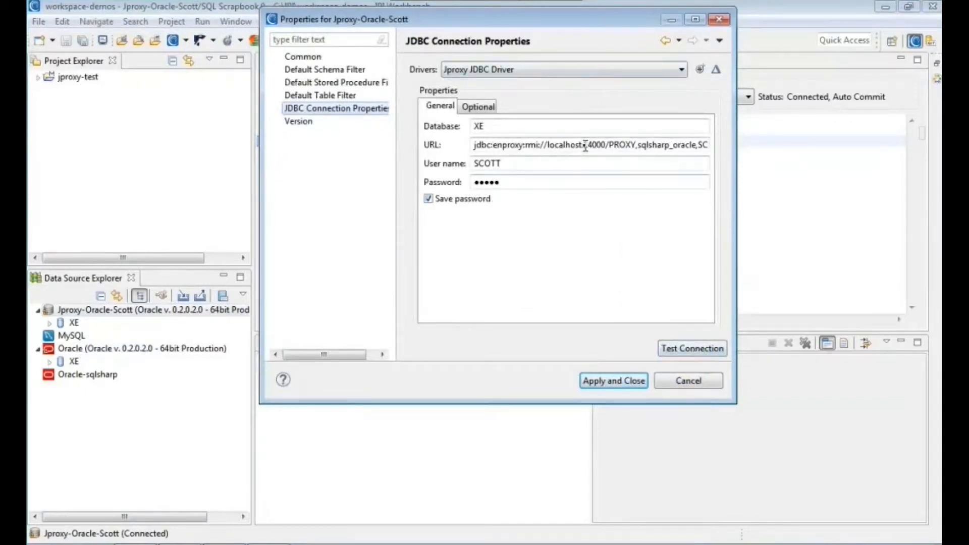
left_click_drag(585, 145, 607, 145)
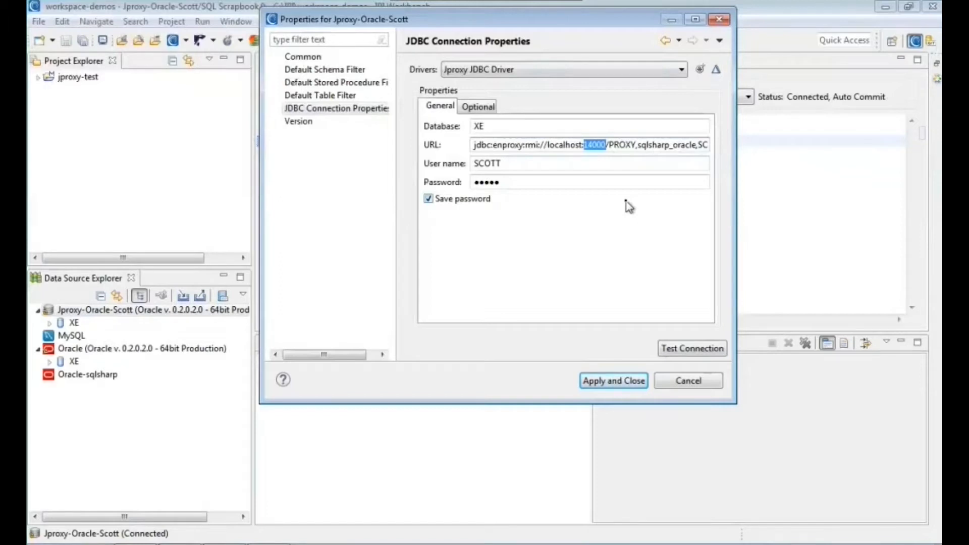
left_click(686, 383)
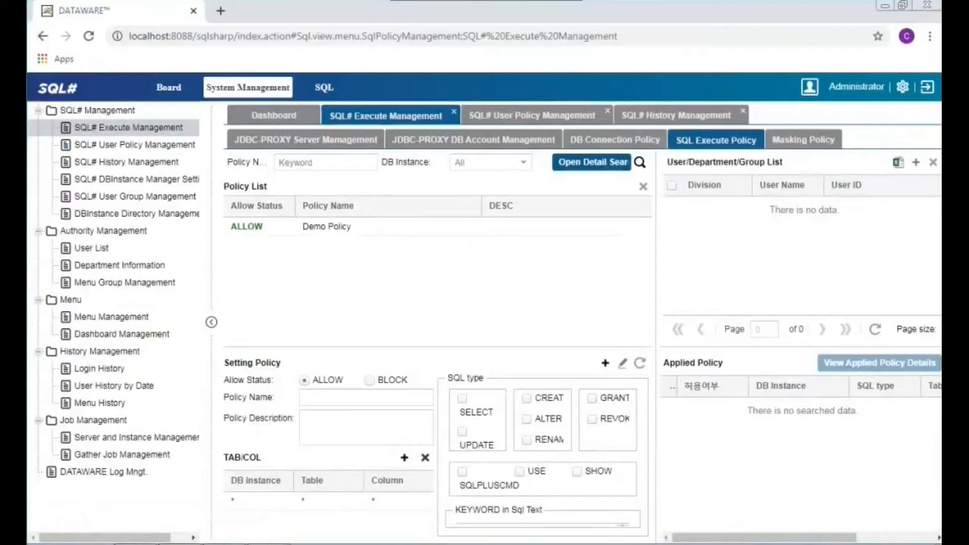
Check the PROXY server's console log and open the browser's About Chrome page.
left_click(224, 525)
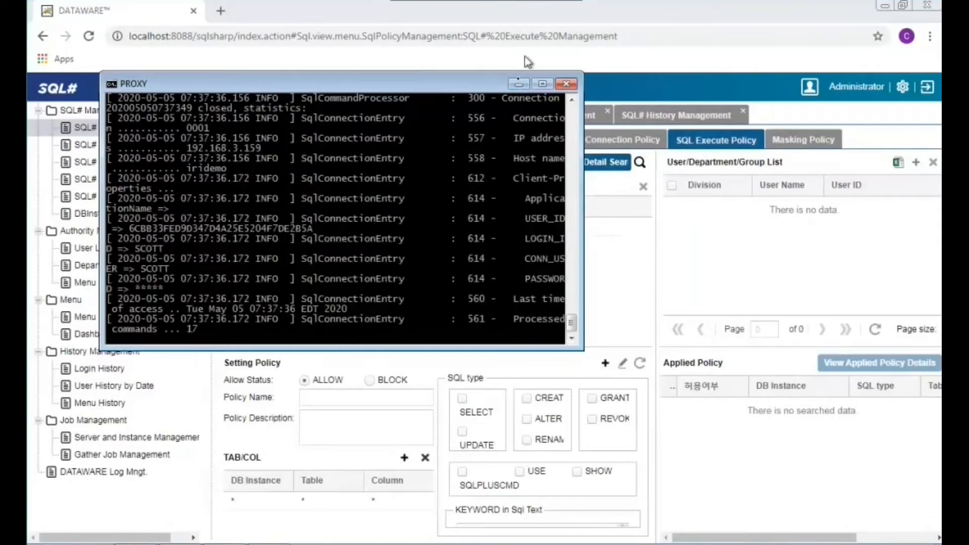
left_click(520, 83)
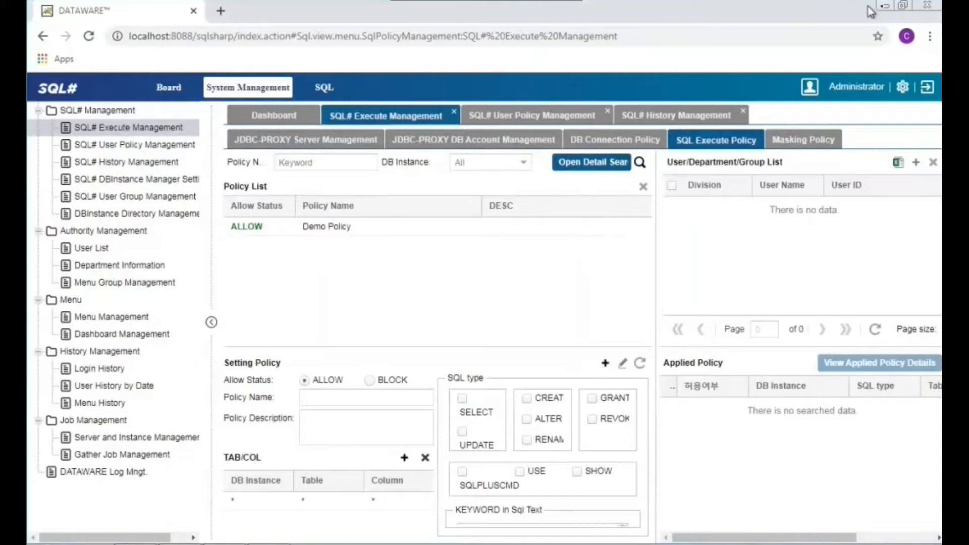
left_click(930, 36)
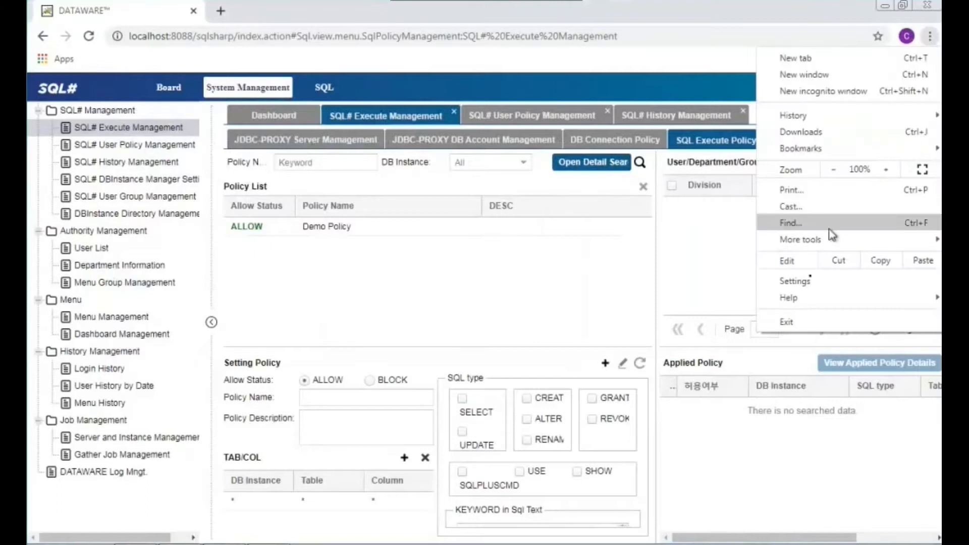
left_click(717, 298)
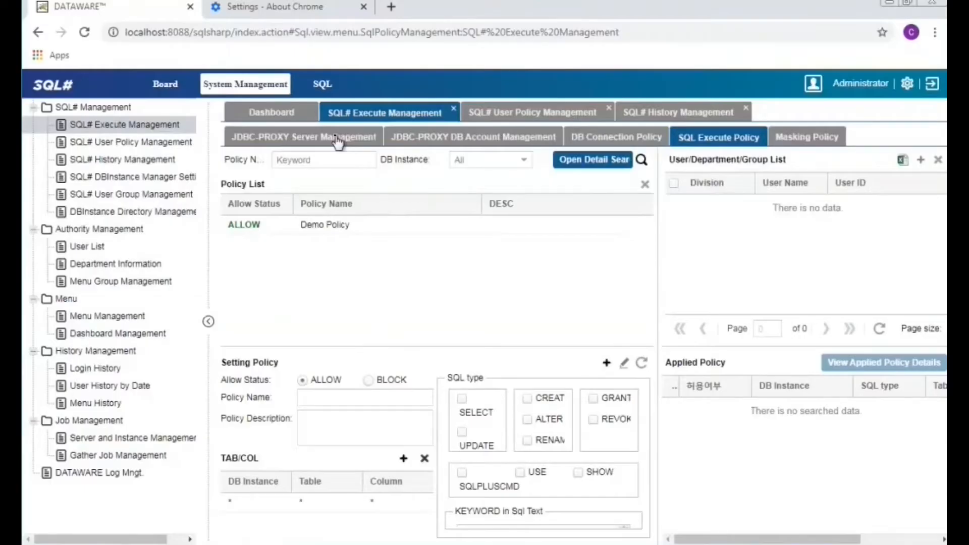
Review the JDBC-PROXY server, DB account and connection policy settings, plus the list of SQL# users.
left_click(337, 143)
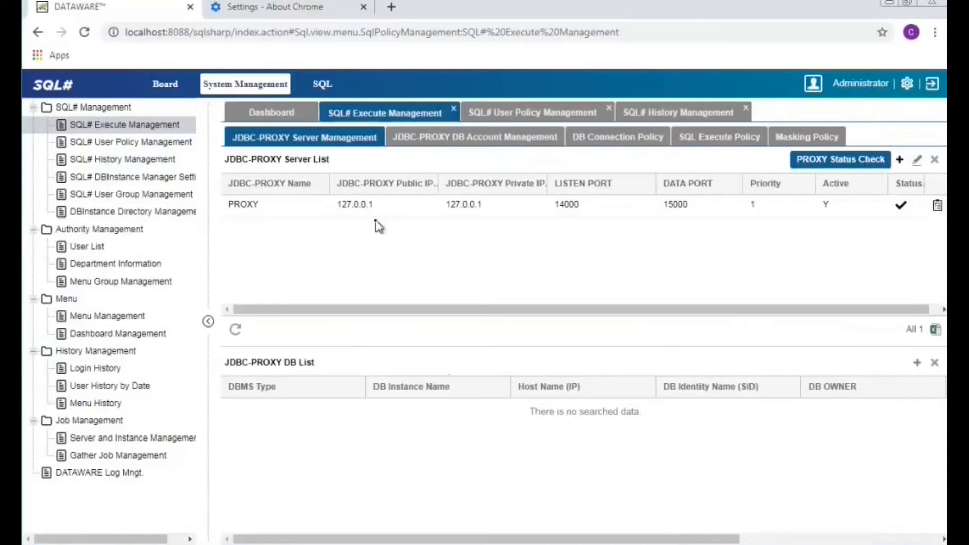
left_click(459, 142)
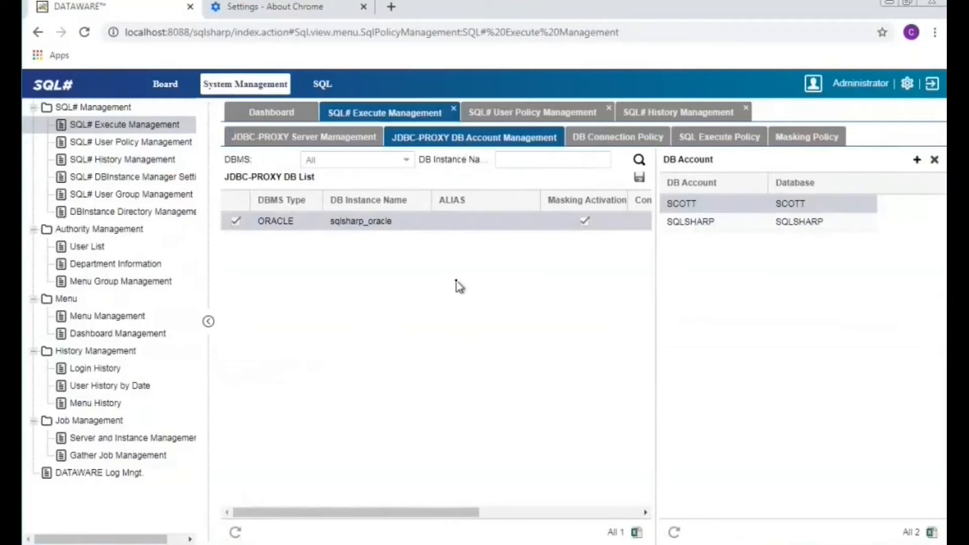
left_click(594, 142)
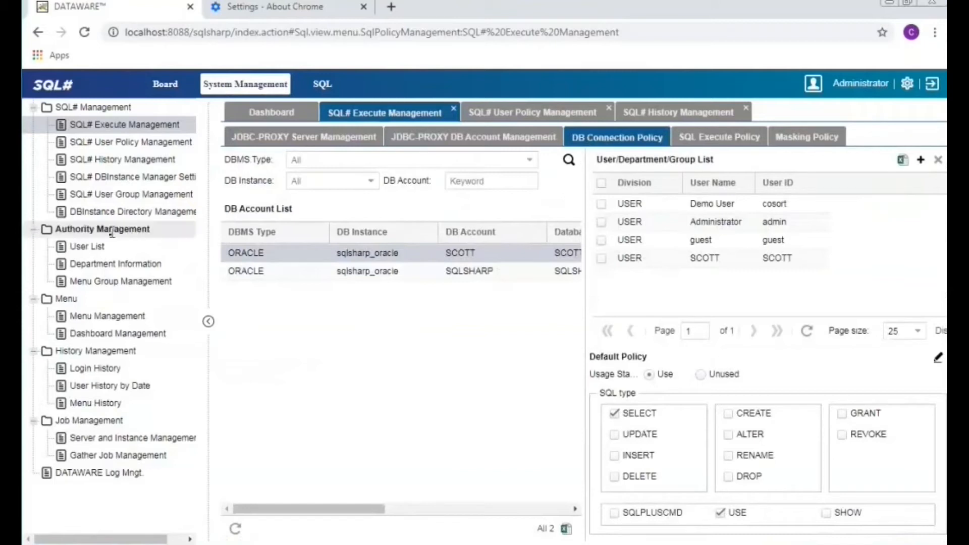
left_click(99, 248)
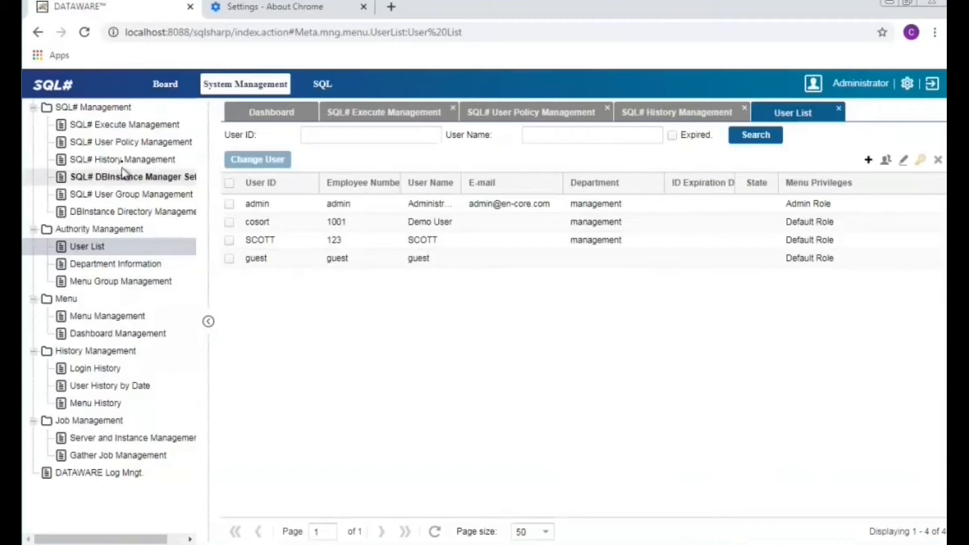
Examine which users are assigned to the SQLSHARP and SCOTT accounts in the DB connection policy, and view the SQL execute policy.
left_click(126, 125)
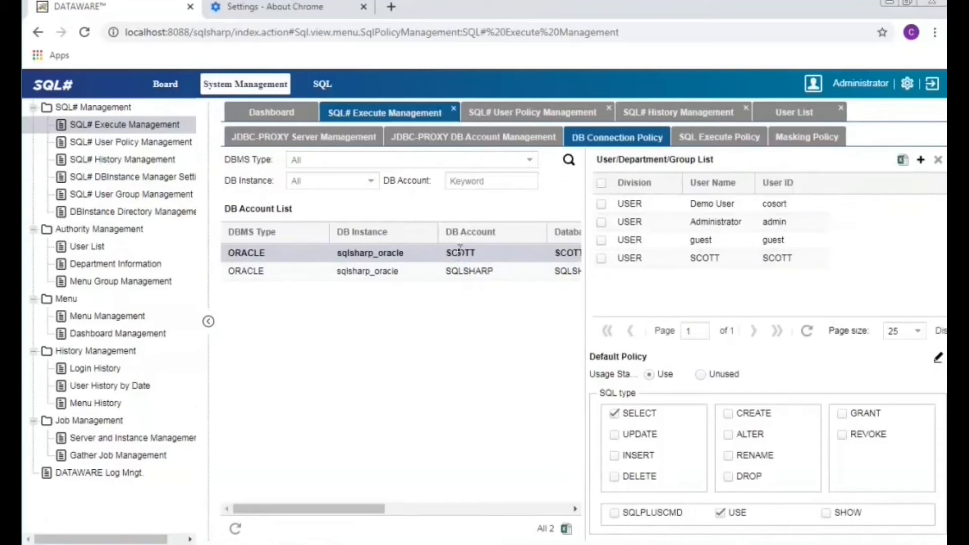
left_click(457, 271)
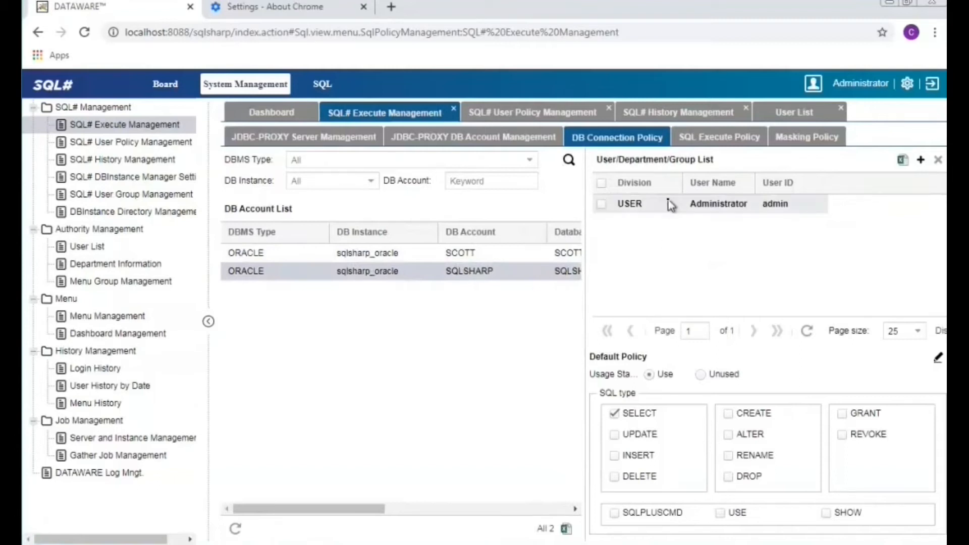
left_click(344, 254)
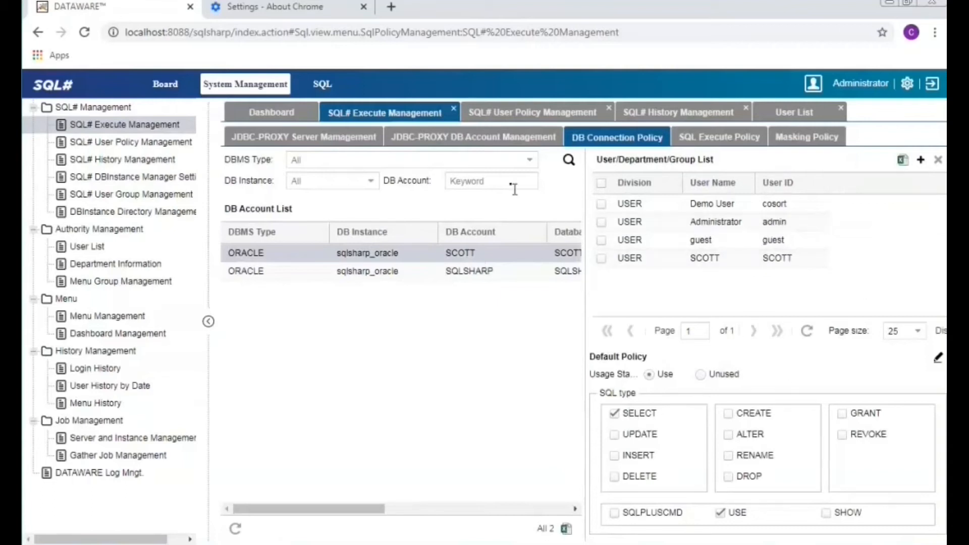
left_click(714, 146)
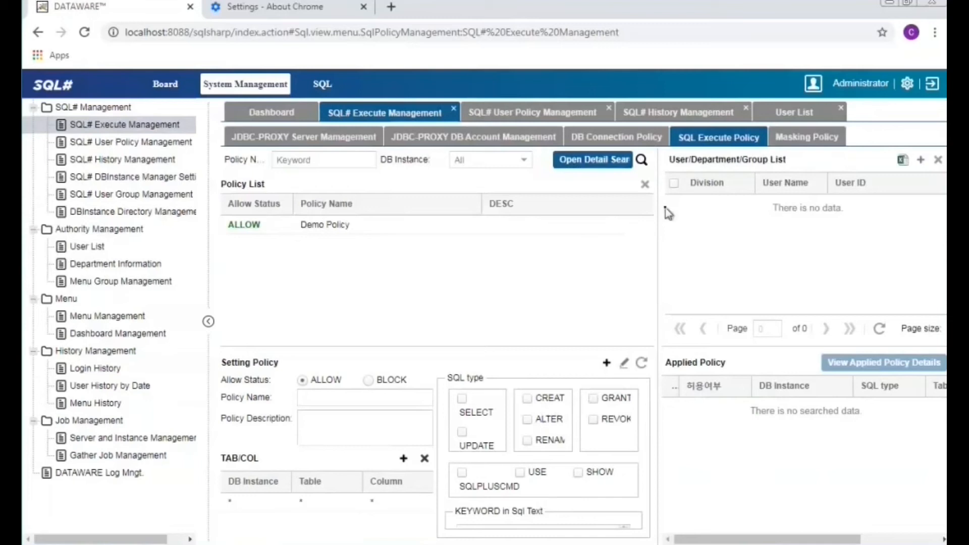
Start a new masking rule for the CREDIT_CARD column of the PERSONS table in the sqlsharp_oracle instance.
left_click(806, 137)
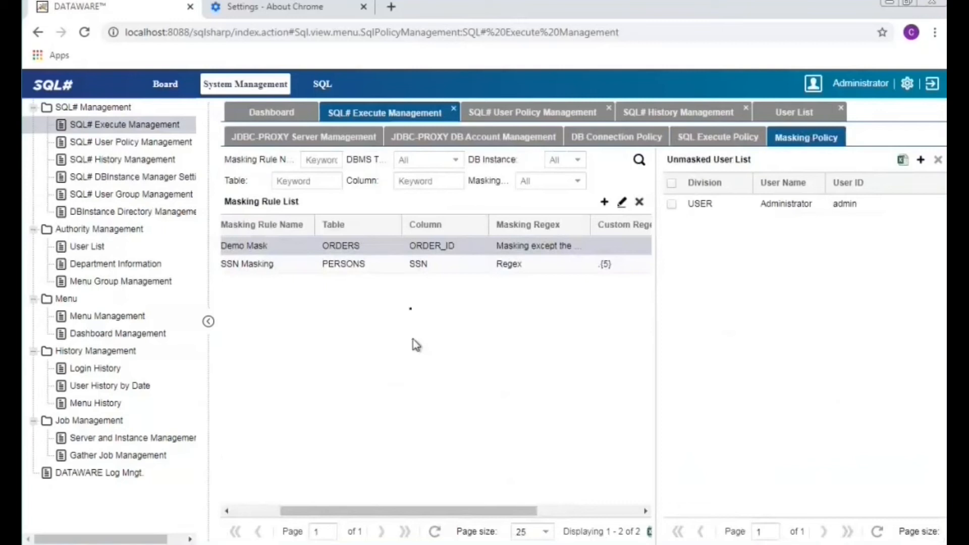
left_click(603, 202)
left_click(421, 163)
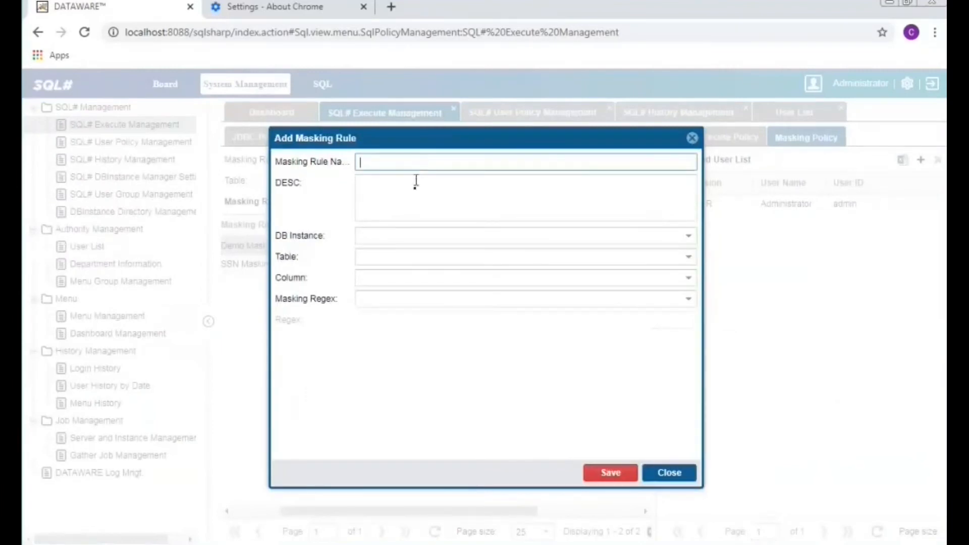
left_click(688, 237)
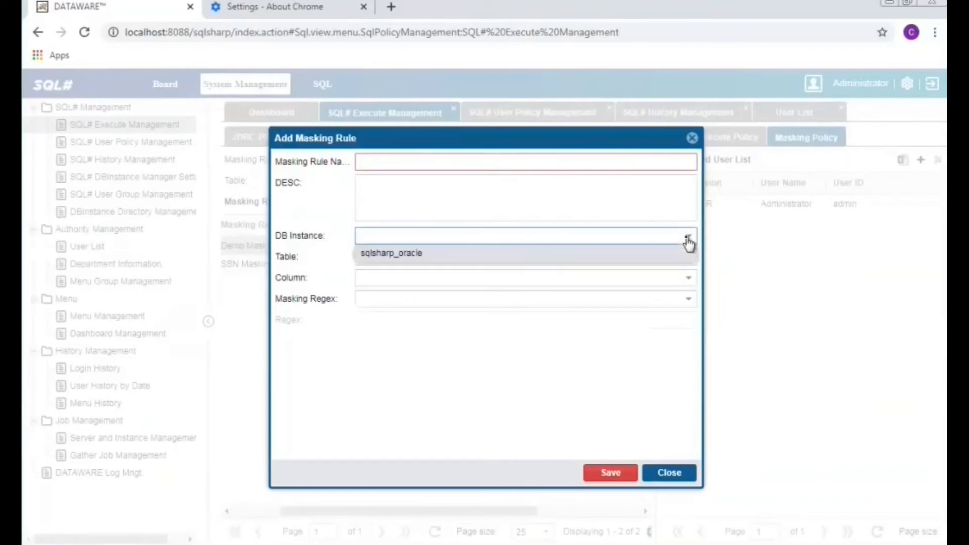
left_click(689, 242)
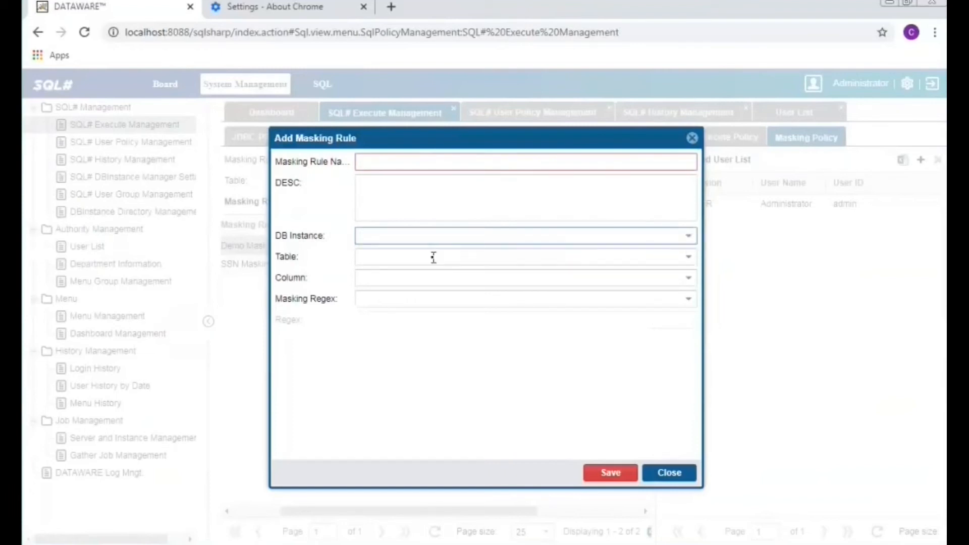
left_click(689, 258)
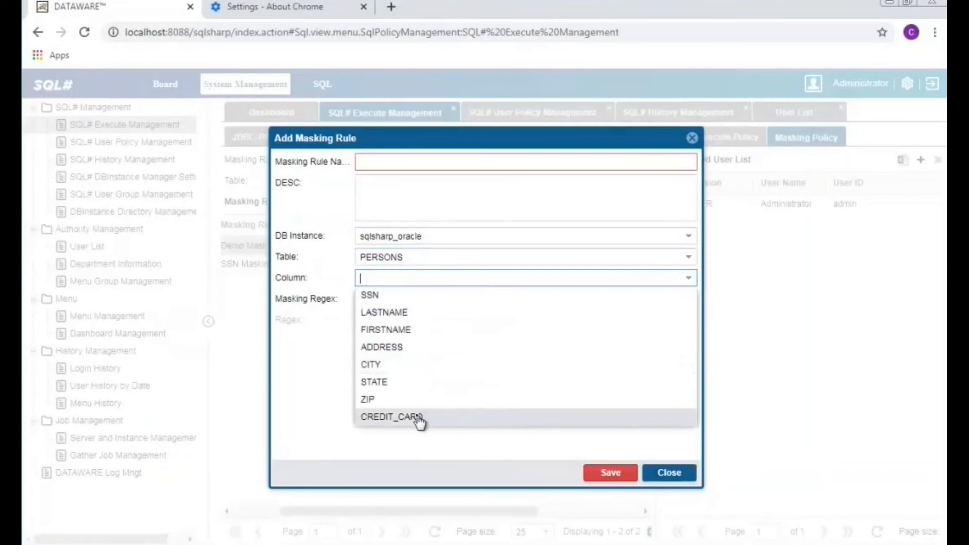
left_click(418, 415)
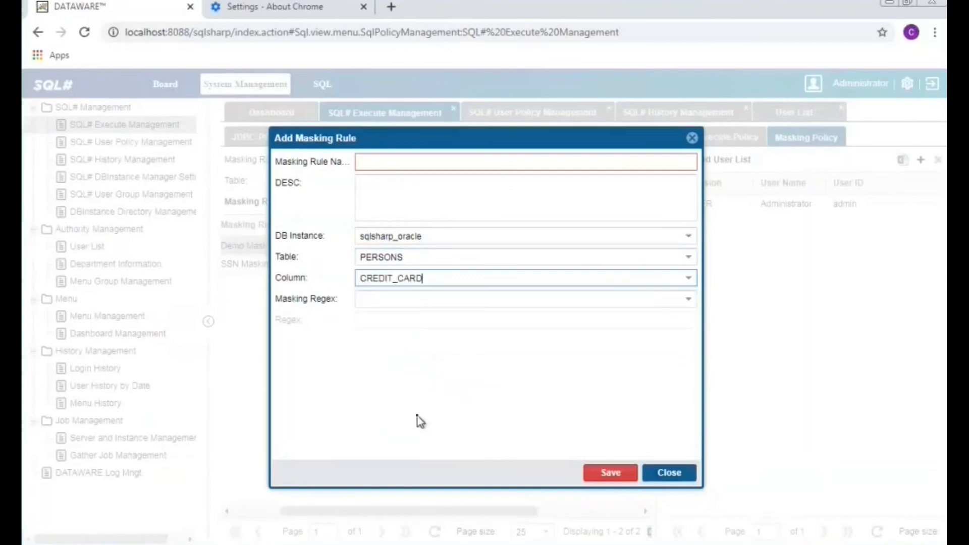
Set the new rule's masking regex to All Masking, name it CCardAll, and leave the rule form.
left_click(688, 299)
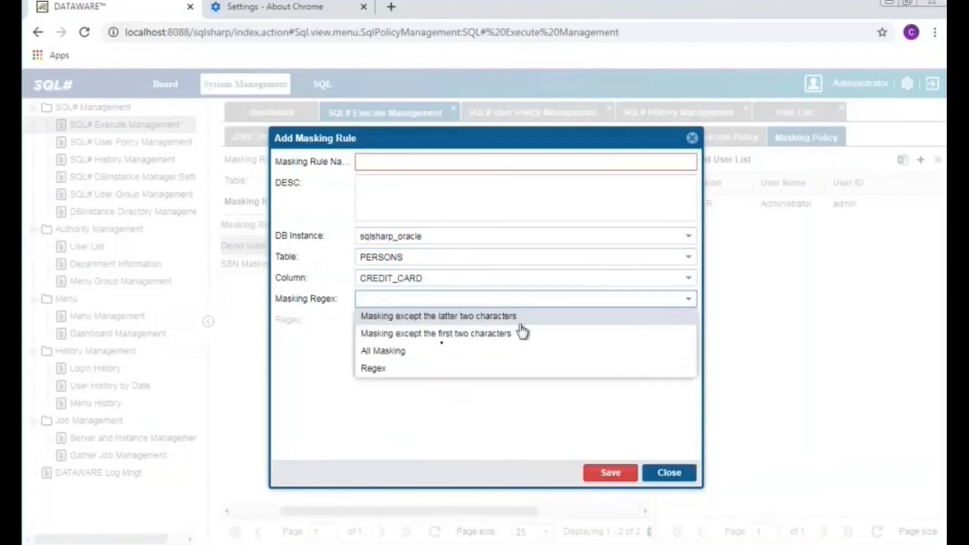
left_click(374, 353)
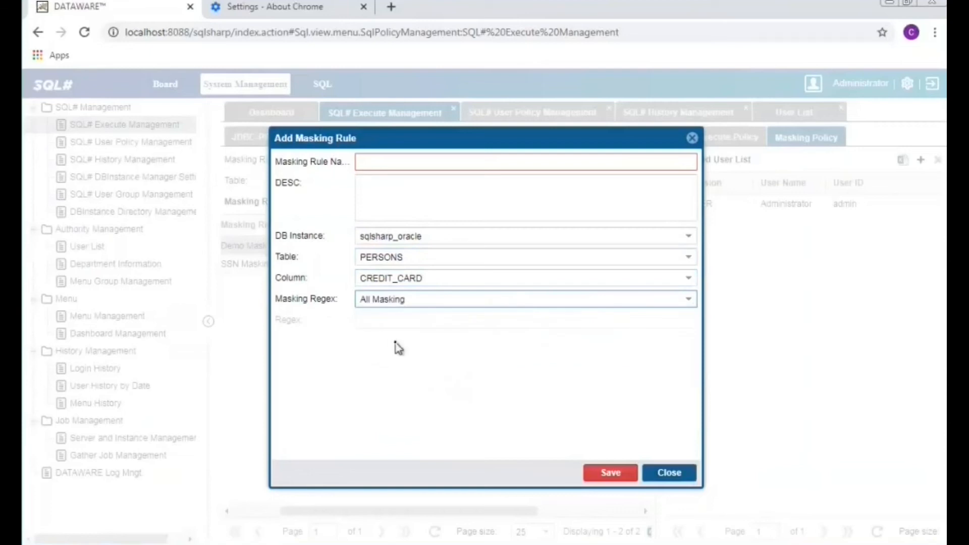
left_click(610, 473)
type("CCardAll")
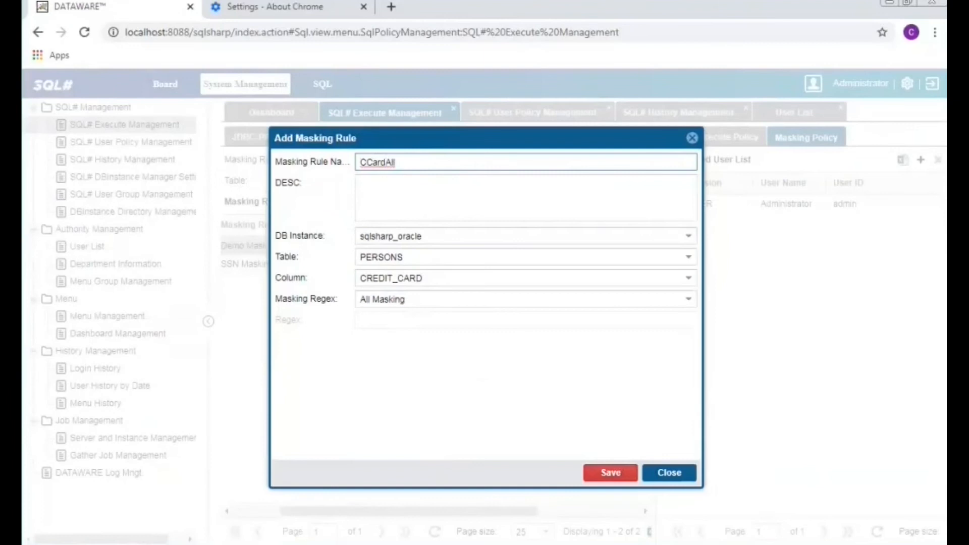
left_click(626, 480)
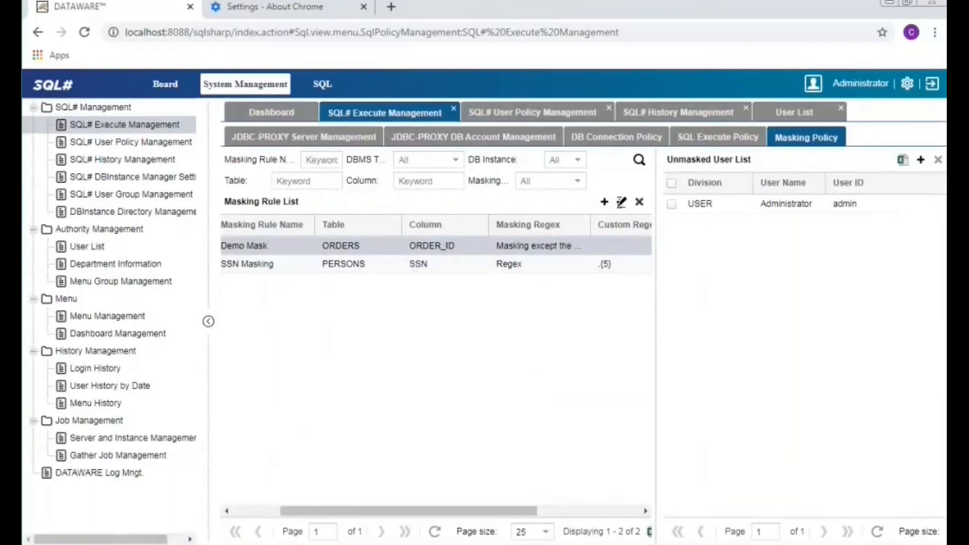
Inspect the existing Demo Mask rule's definition and its masking regex options.
left_click(621, 202)
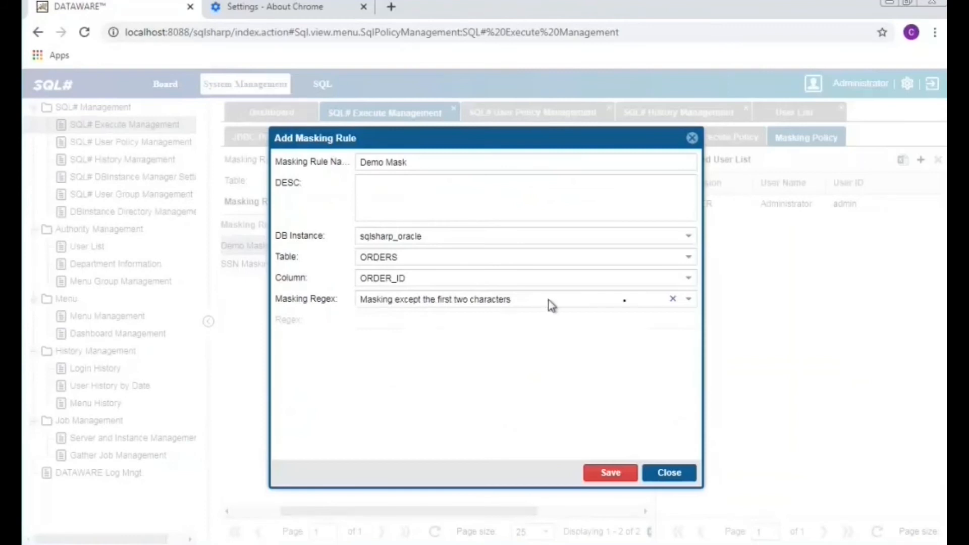
left_click(690, 300)
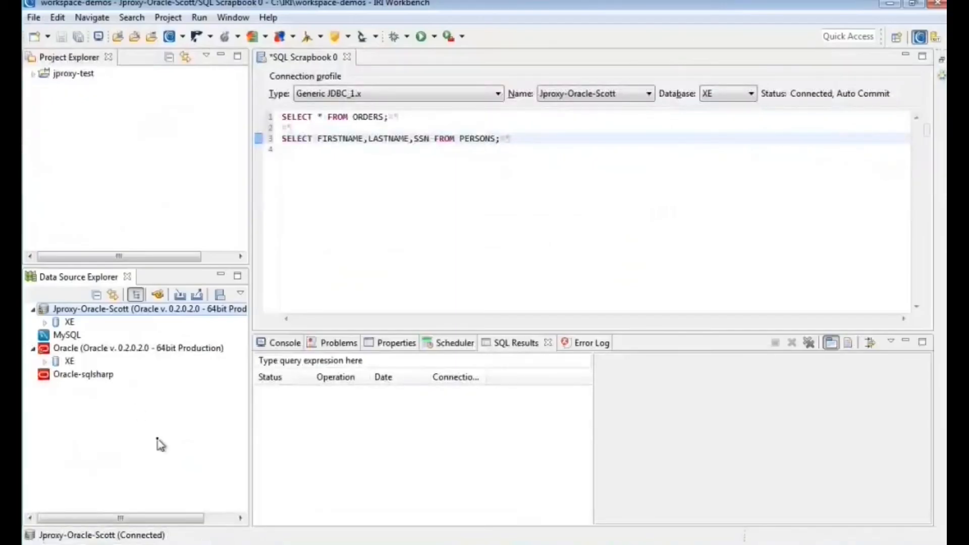
Switch to IRI Workbench and view the direct Oracle data source's driver properties for comparison with the proxied connection.
left_click(101, 353)
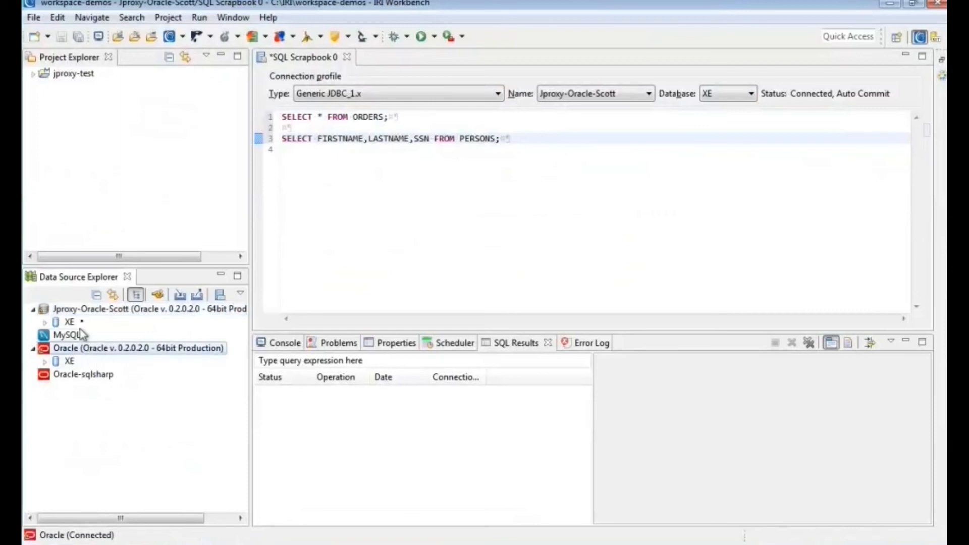
left_click(84, 313)
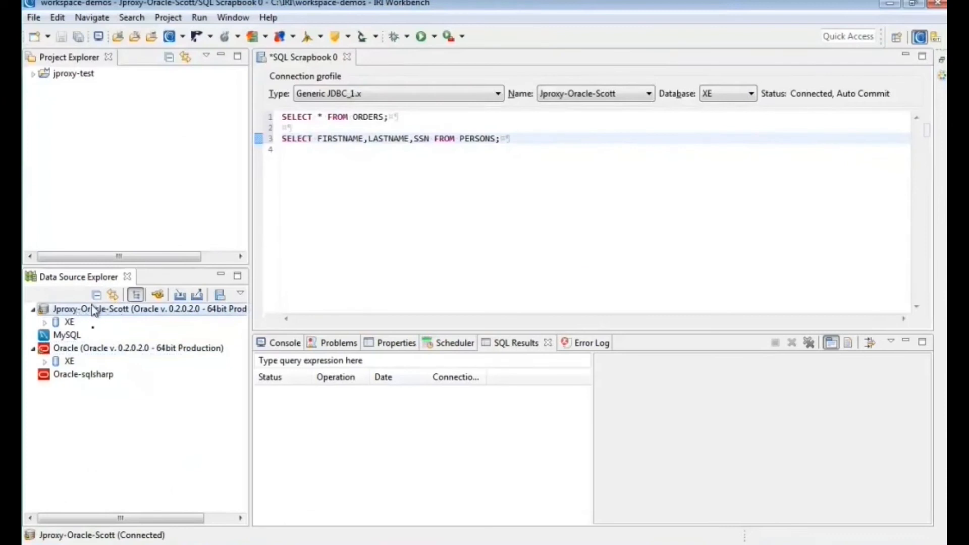
left_click(95, 351)
key("alt+Return")
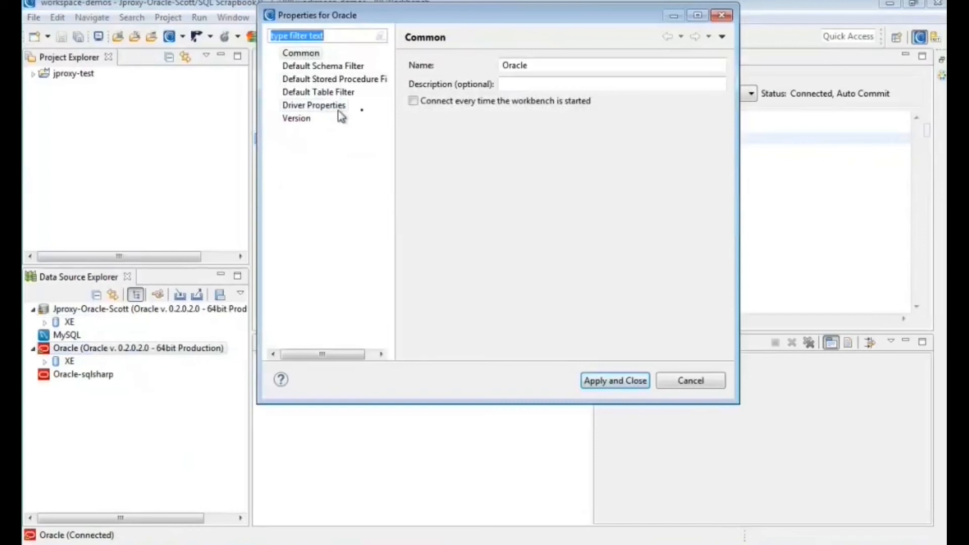
left_click(286, 107)
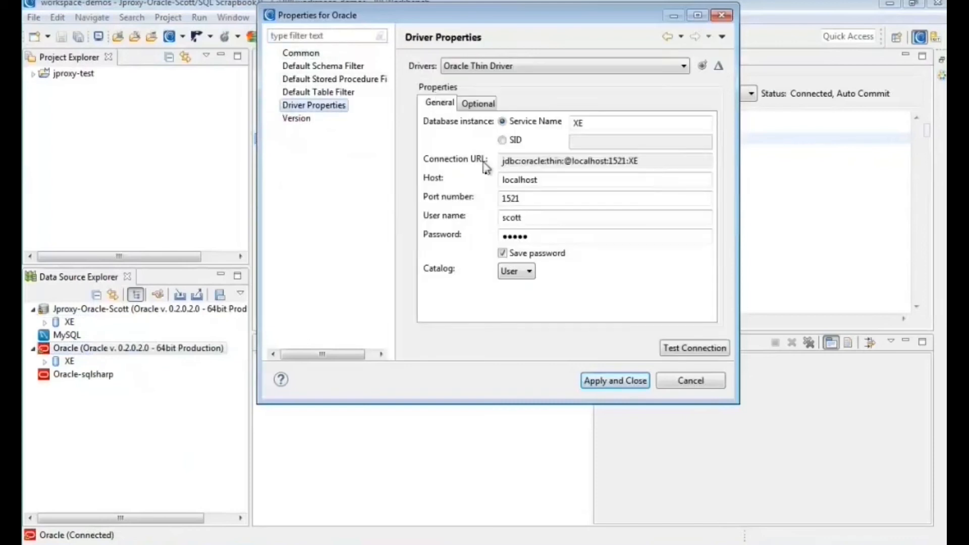
Close the direct Oracle properties and view the JDBC connection properties of the Jproxy-Oracle-Scott data source for comparison.
left_click(528, 235)
left_click(700, 381)
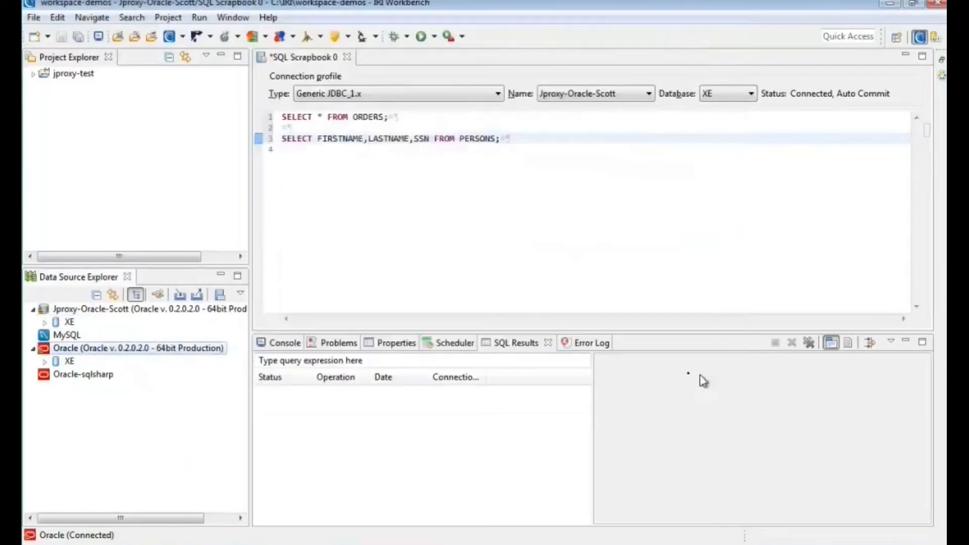
left_click(238, 308)
right_click(238, 309)
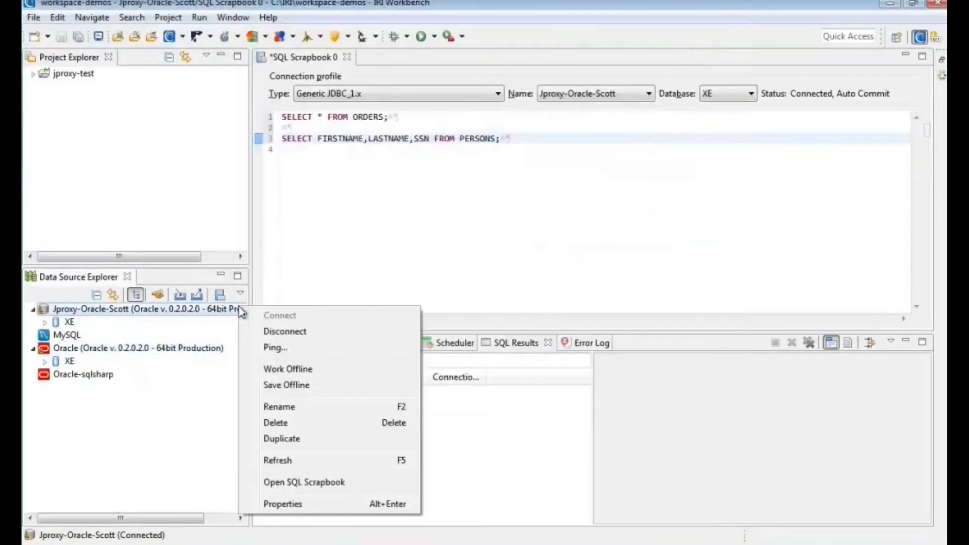
left_click(272, 503)
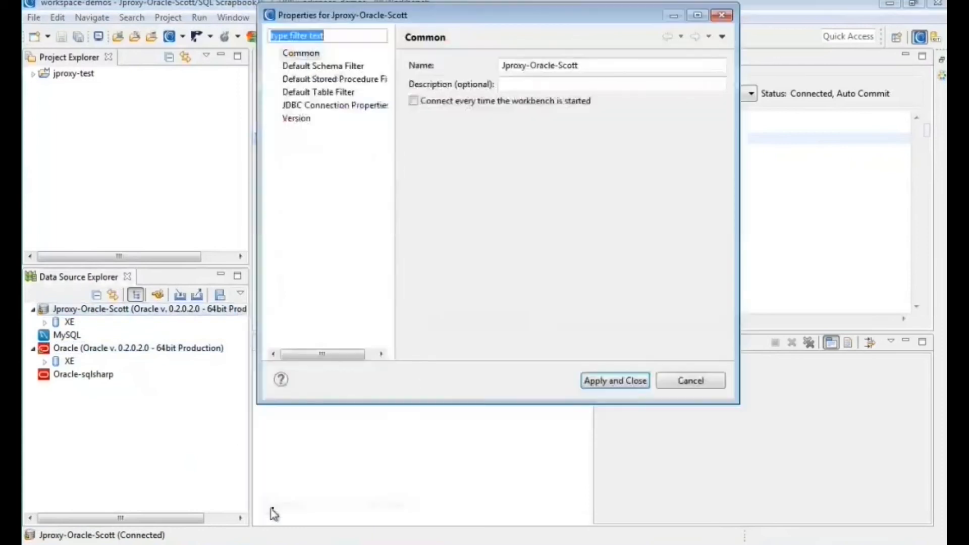
left_click(314, 105)
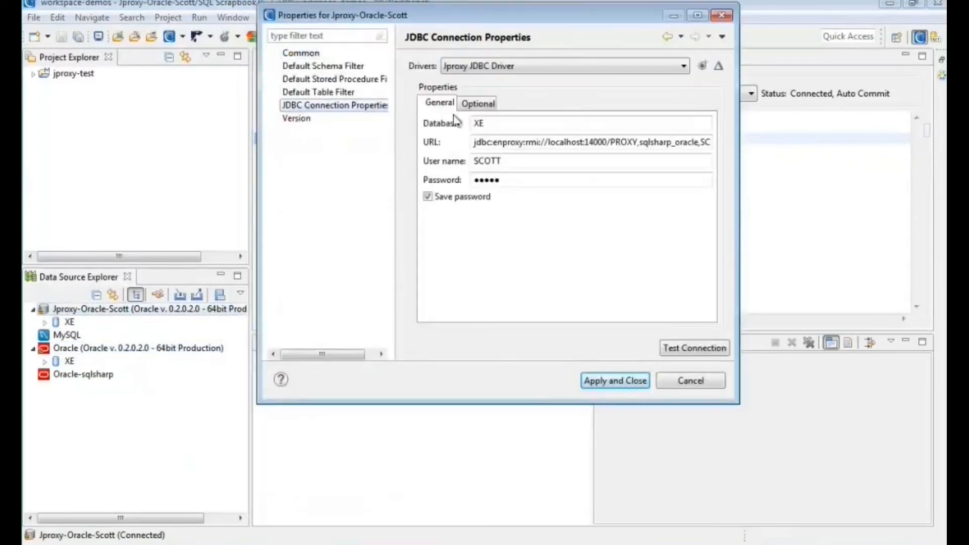
left_click(690, 384)
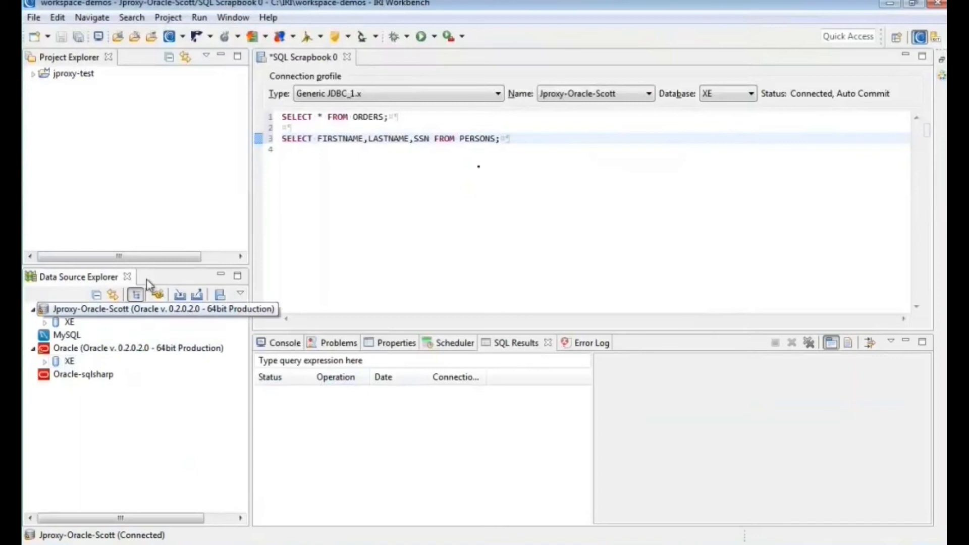
Expand the direct Oracle data source down to the SCOTT schema's tables and locate the ORDERS table.
left_click(45, 362)
left_click(56, 388)
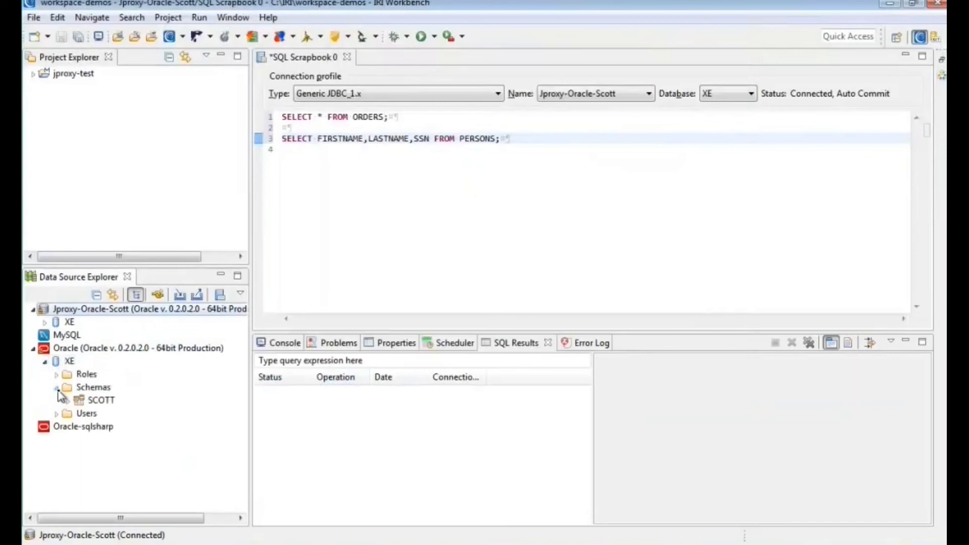
left_click(68, 400)
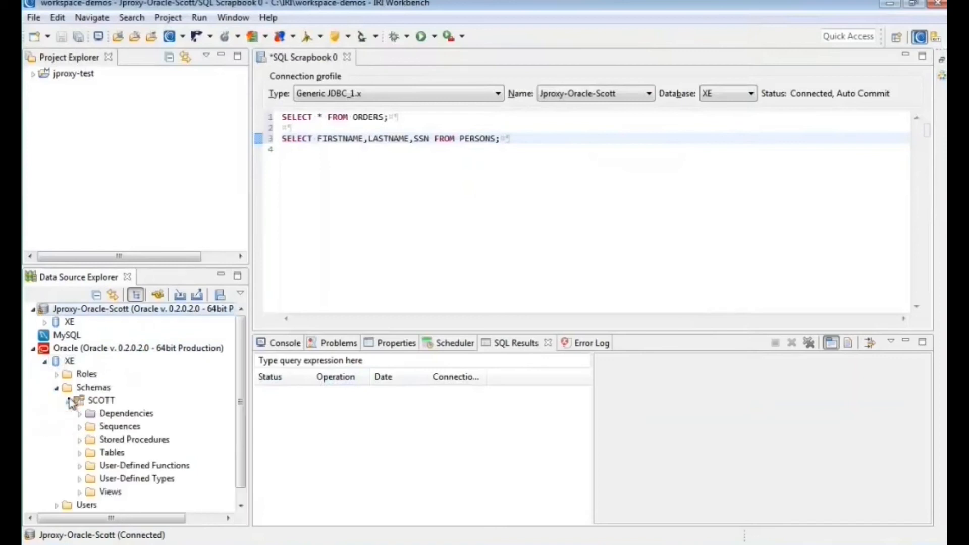
left_click(79, 452)
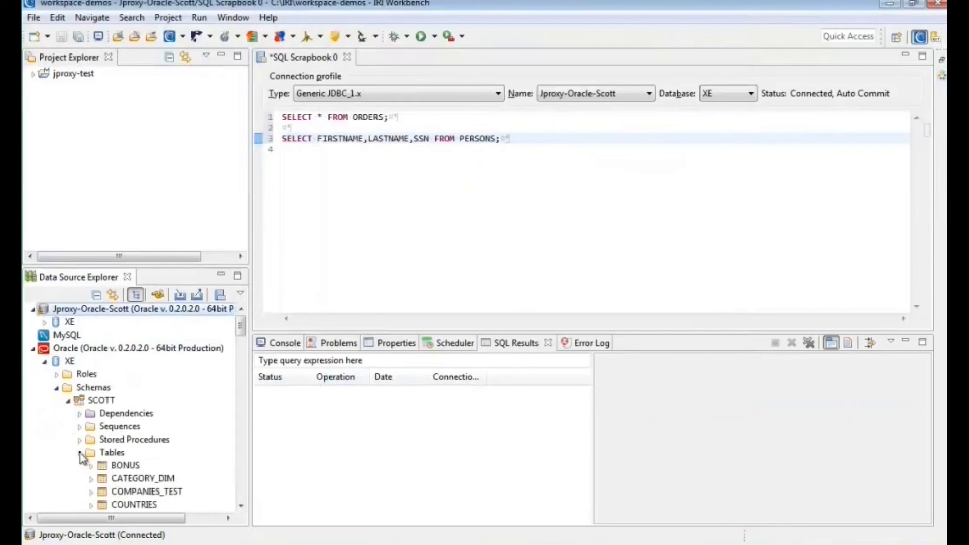
scroll(82, 457, "down", 2)
scroll(83, 457, "down", 3)
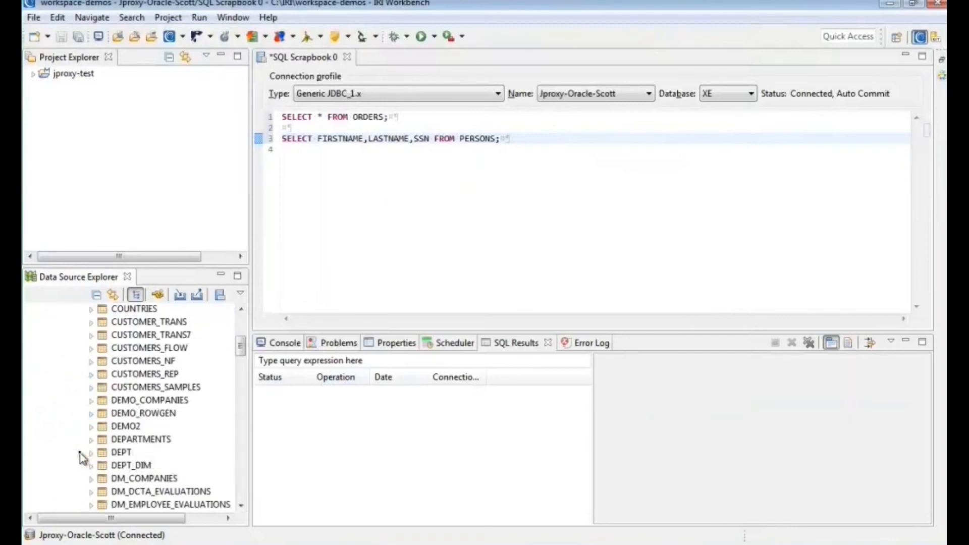
scroll(82, 457, "down", 5)
scroll(83, 457, "up", 1)
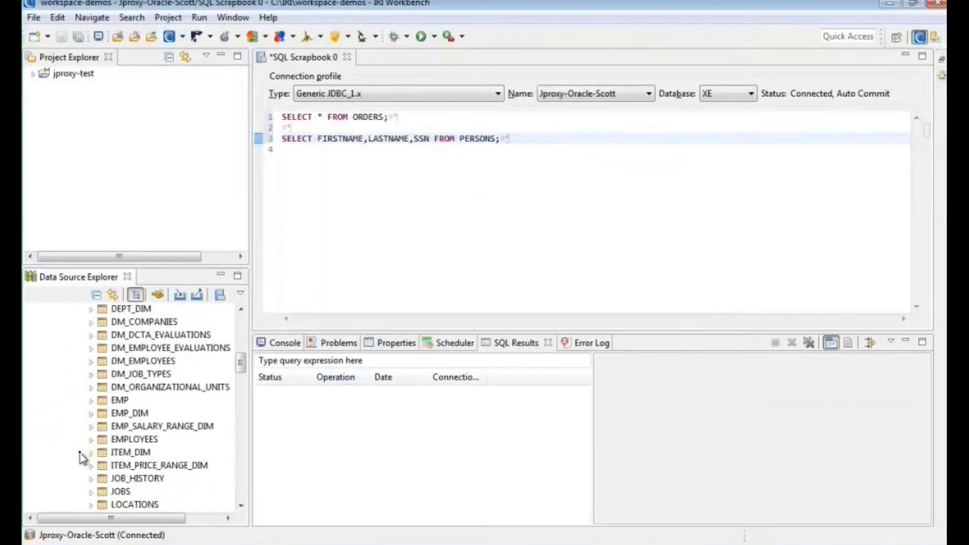
scroll(82, 456, "down", 5)
scroll(82, 457, "down", 10)
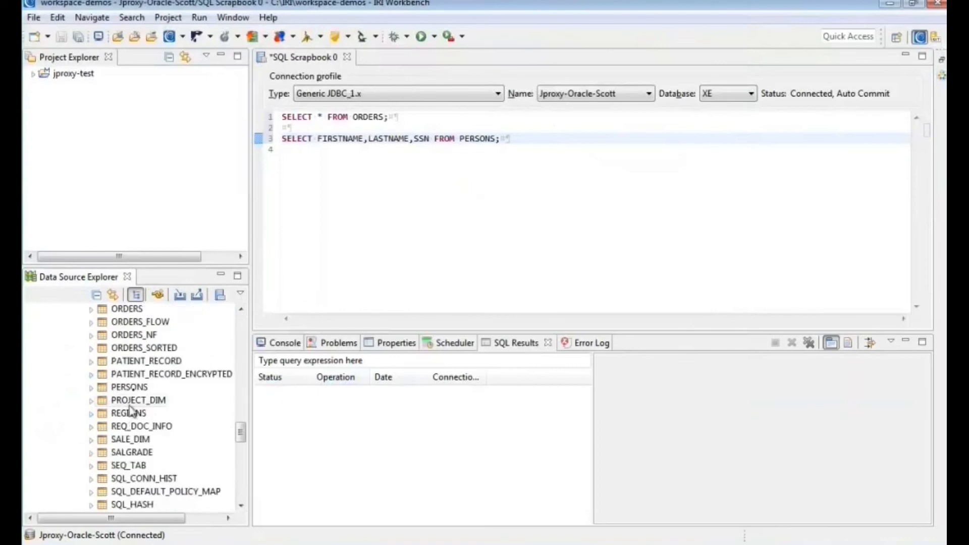
Sample the contents of the ORDERS table over the direct Oracle connection and widen the result grid.
left_click(128, 309)
right_click(130, 314)
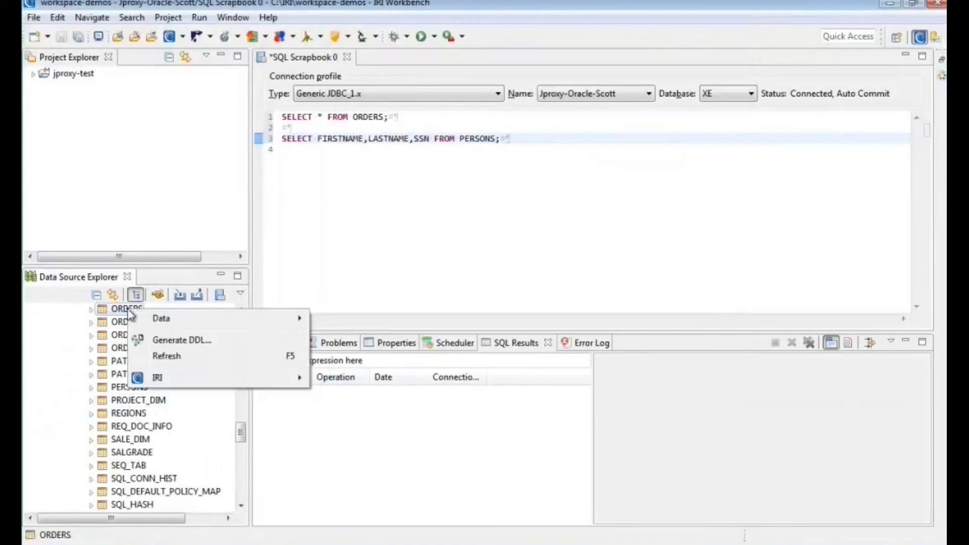
mouse_move(183, 320)
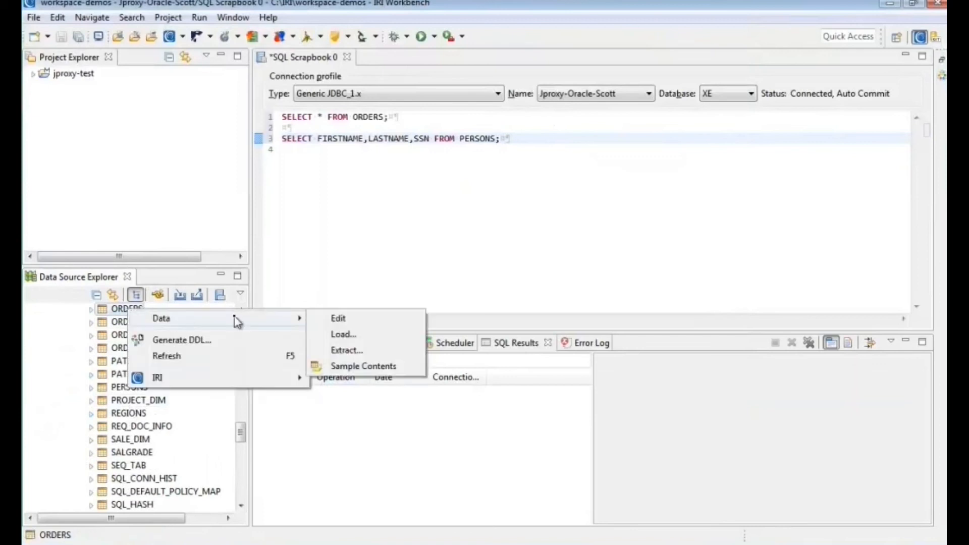
left_click(337, 365)
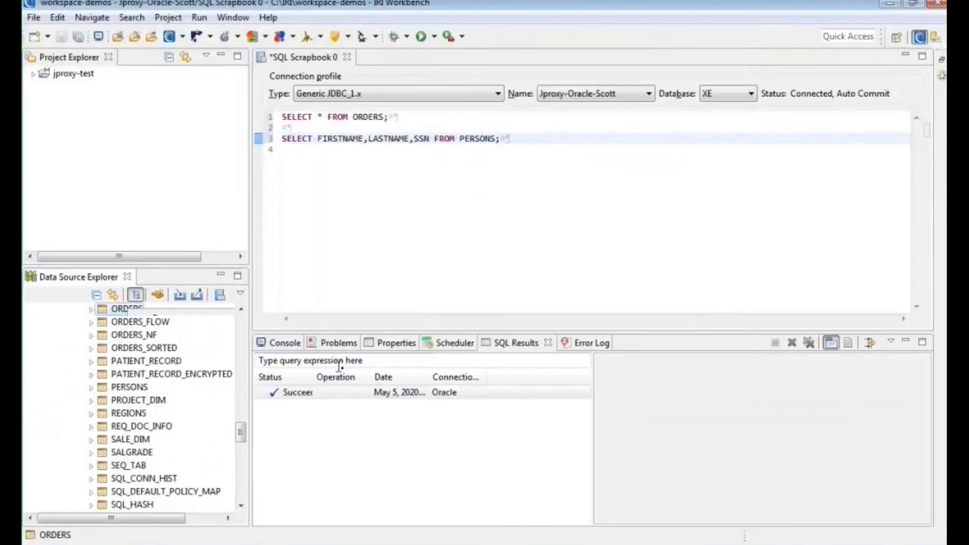
left_click_drag(593, 396, 540, 399)
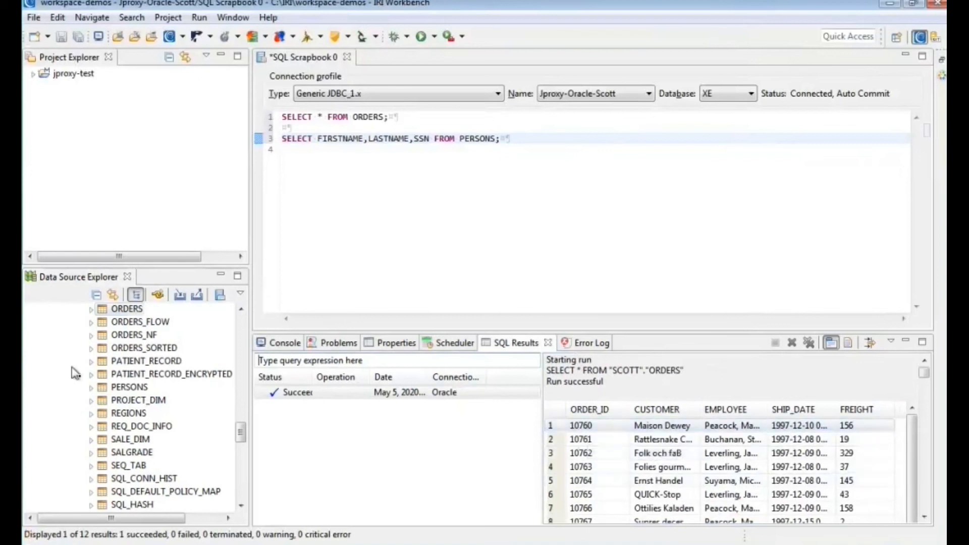
Return to the Jproxy-Oracle-Scott data source and run SELECT * FROM ORDERS through the proxied connection.
left_click(241, 333)
left_click(243, 329)
left_click(244, 329)
left_click(243, 329)
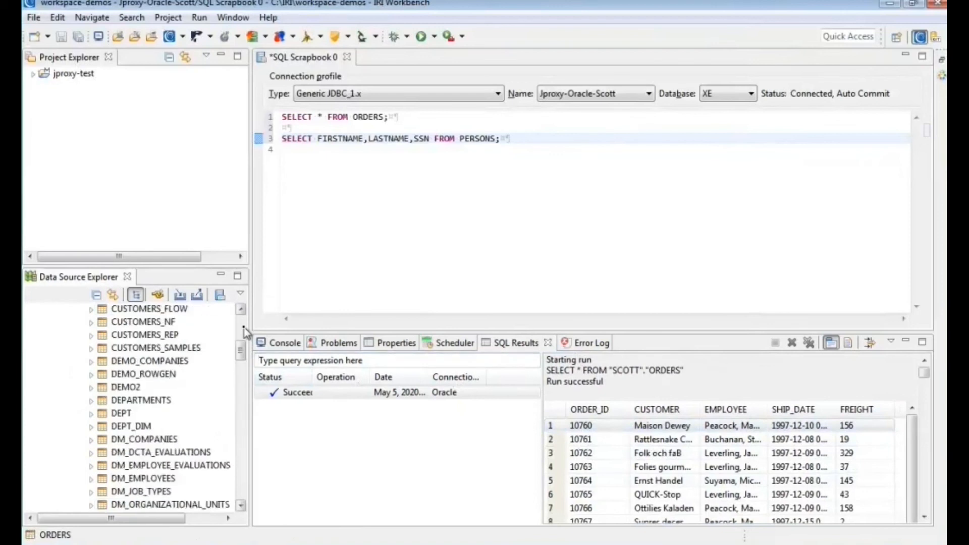
left_click(243, 329)
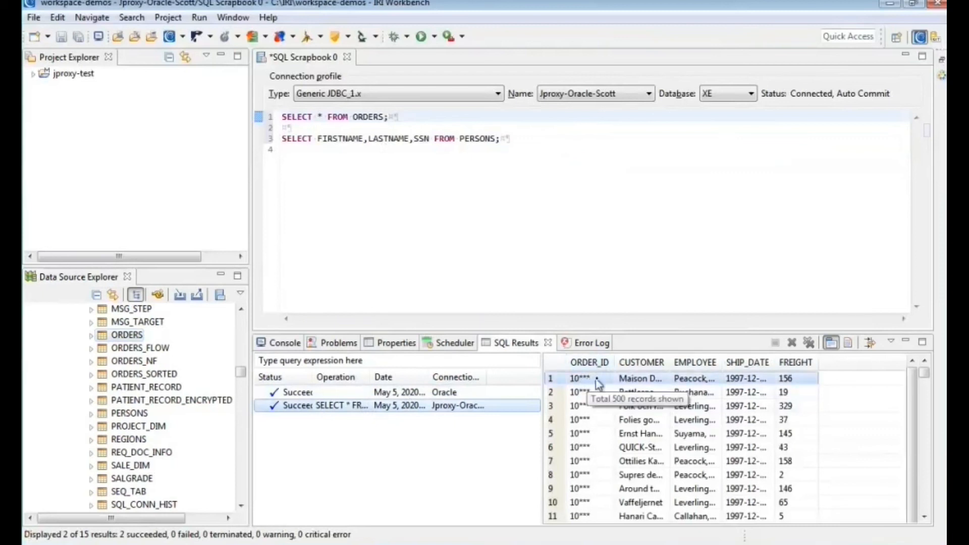
Switch the SQL scrapbook's connection profile to Oracle with database XE and run SELECT * FROM ORDERS directly.
left_click(621, 98)
left_click(627, 120)
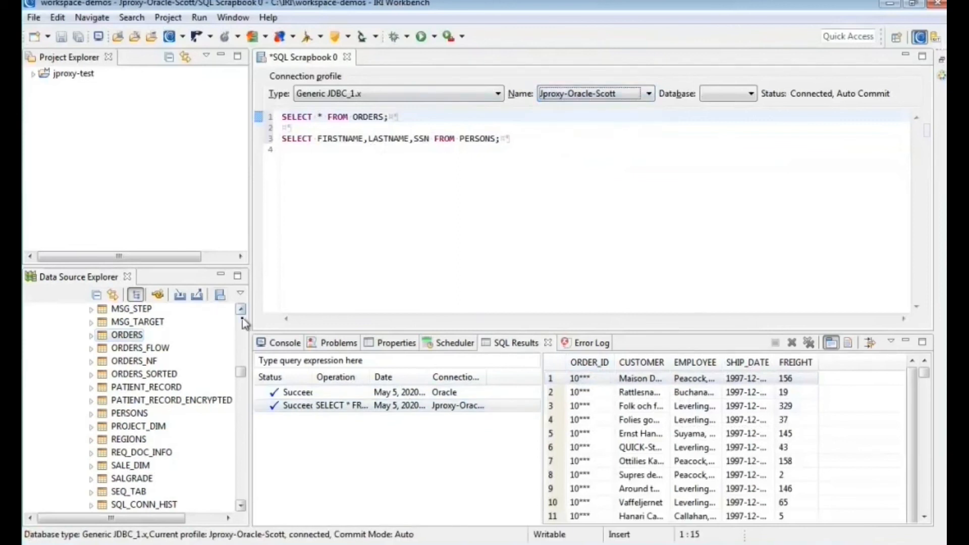
scroll(243, 324, "up", 15)
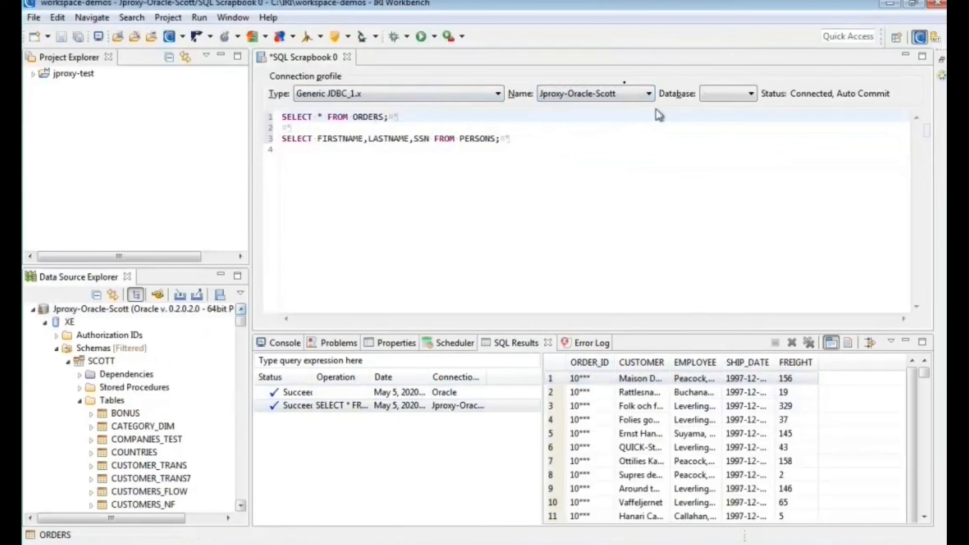
left_click(498, 92)
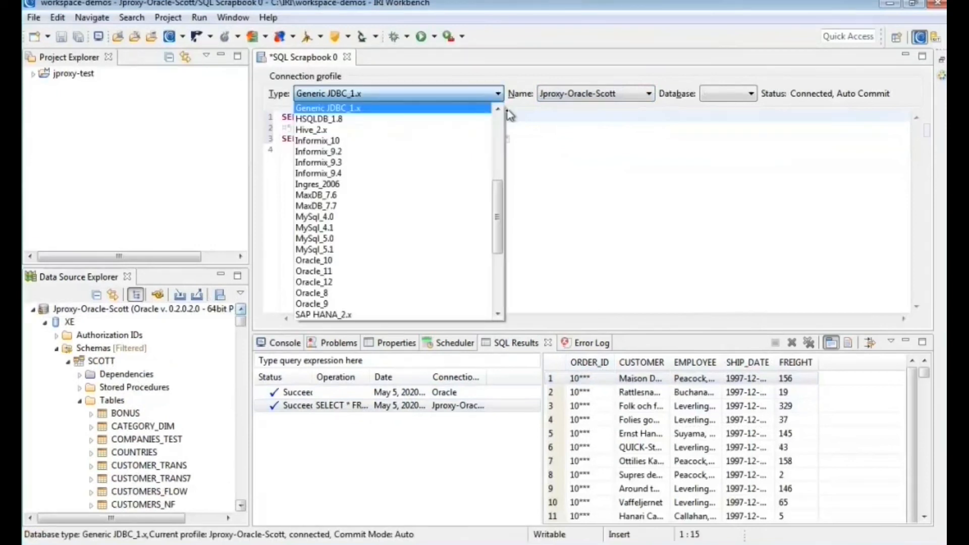
scroll(505, 115, "up", 3)
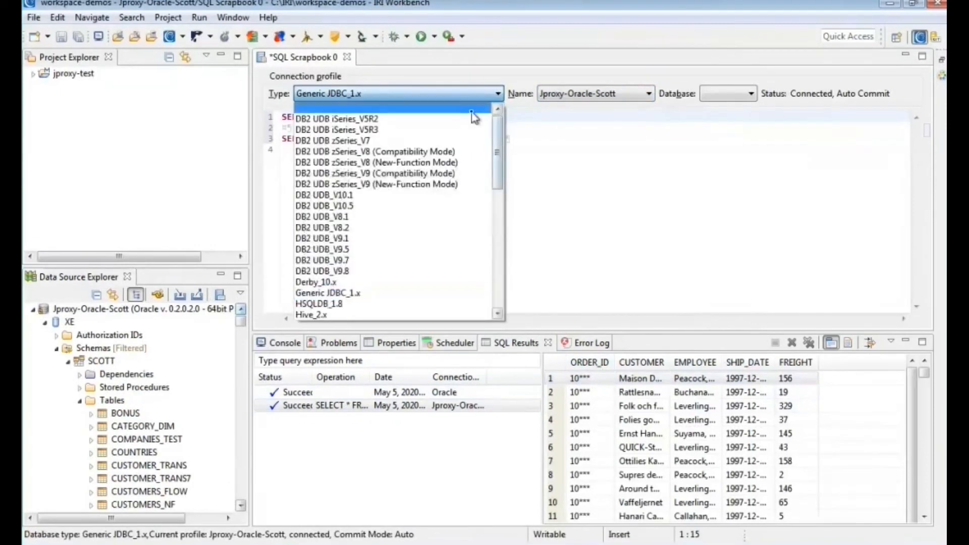
left_click(674, 112)
left_click(649, 94)
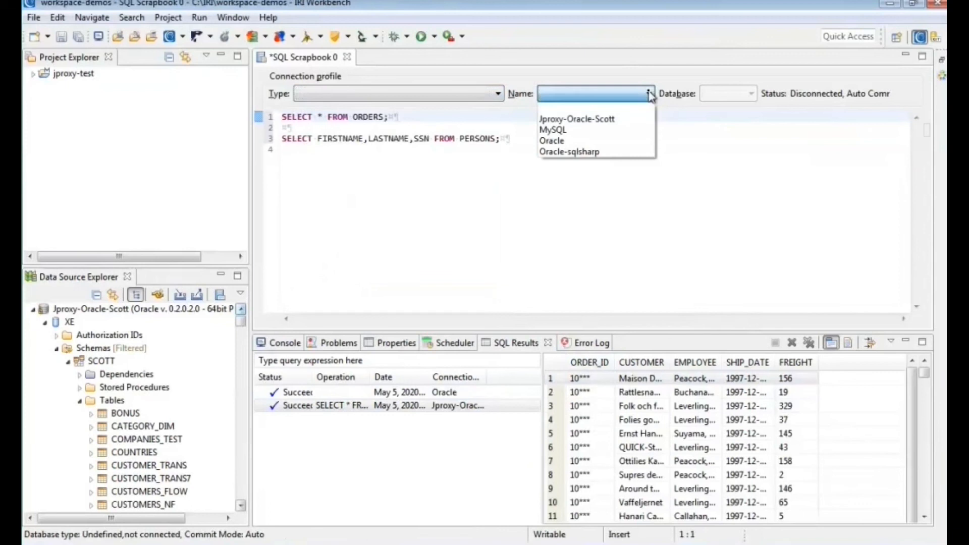
left_click(581, 140)
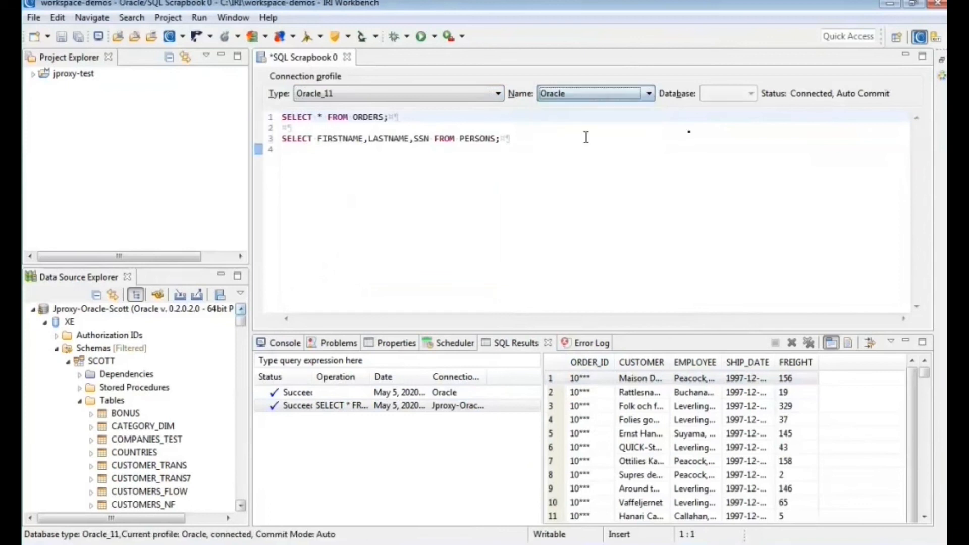
left_click(751, 93)
left_click(726, 117)
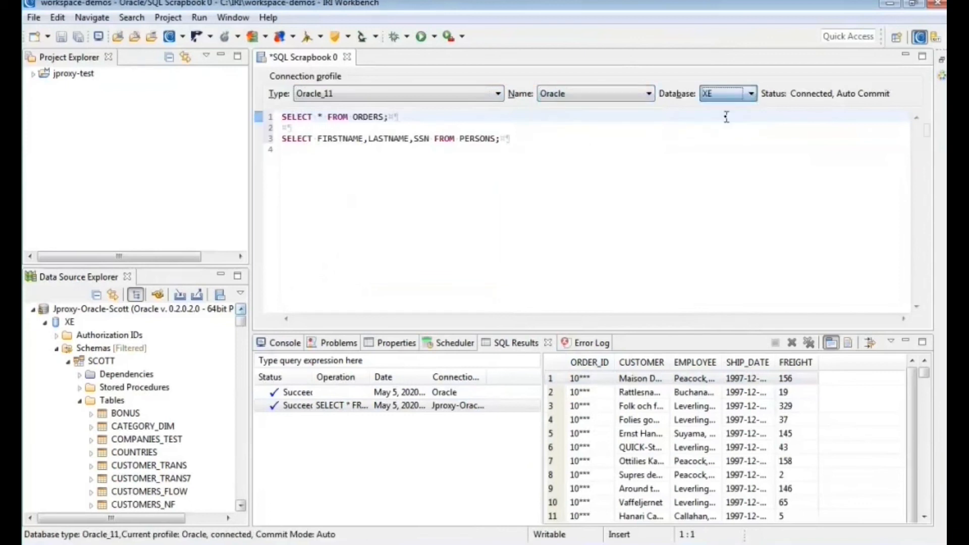
left_click(390, 119)
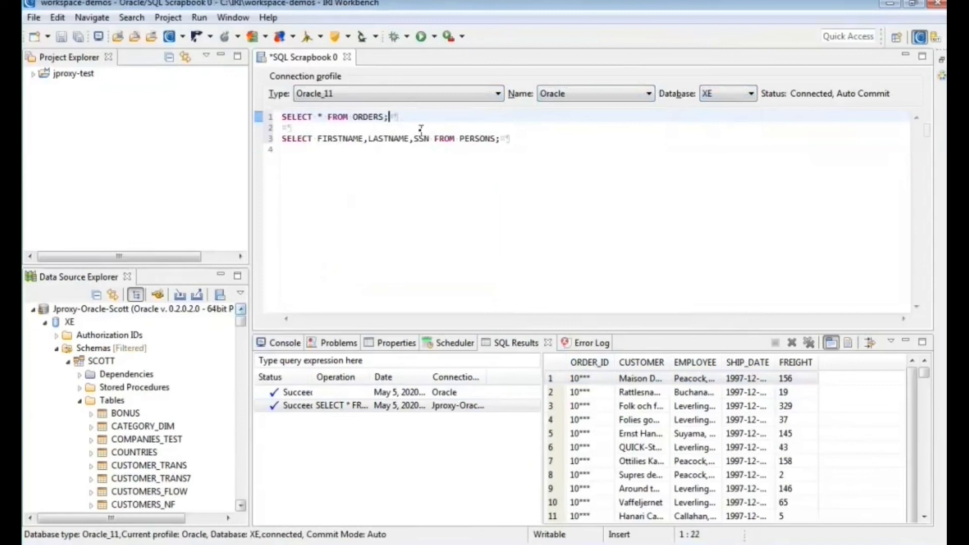
key("alt+x")
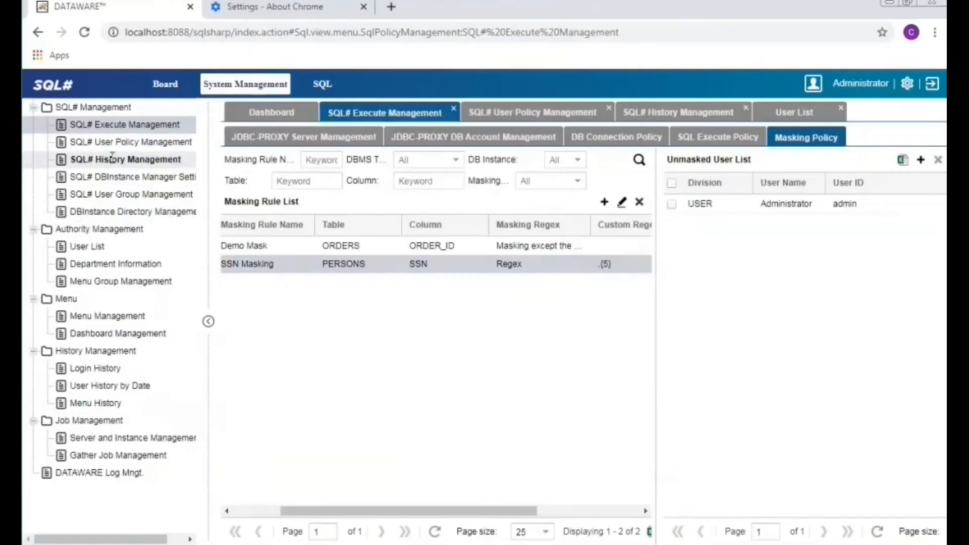
Switch to the SQL# web console and review the proxy connections in the SQL session history and its filters.
left_click(112, 158)
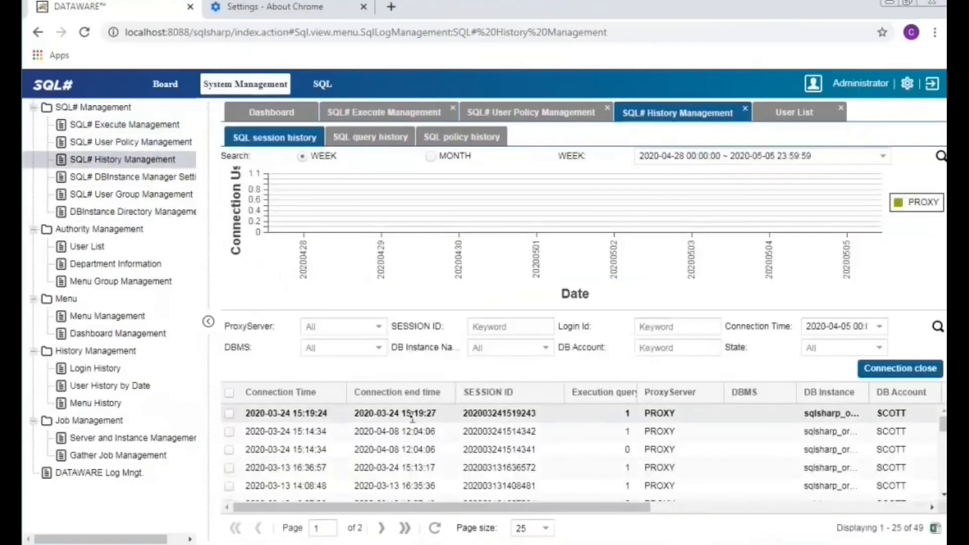
scroll(413, 418, "down", 5)
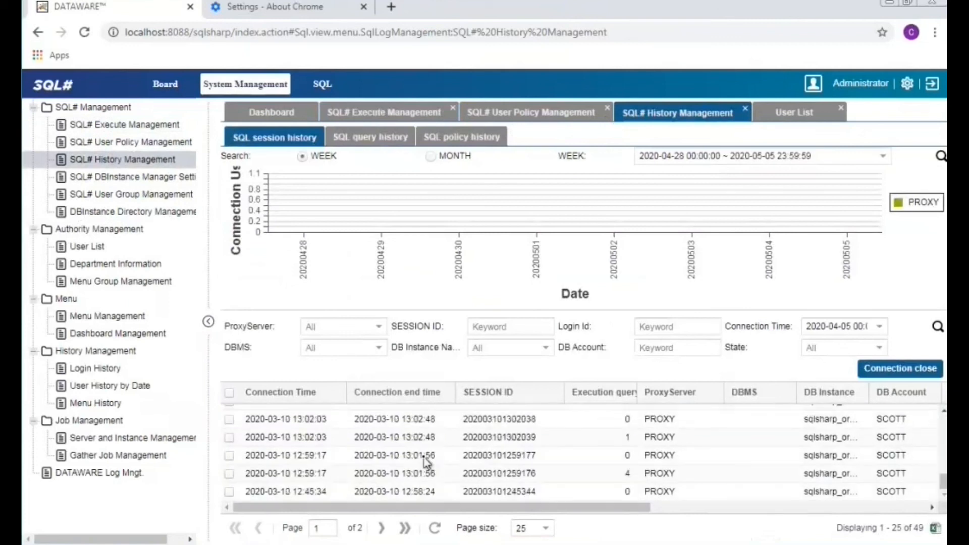
scroll(425, 462, "up", 5)
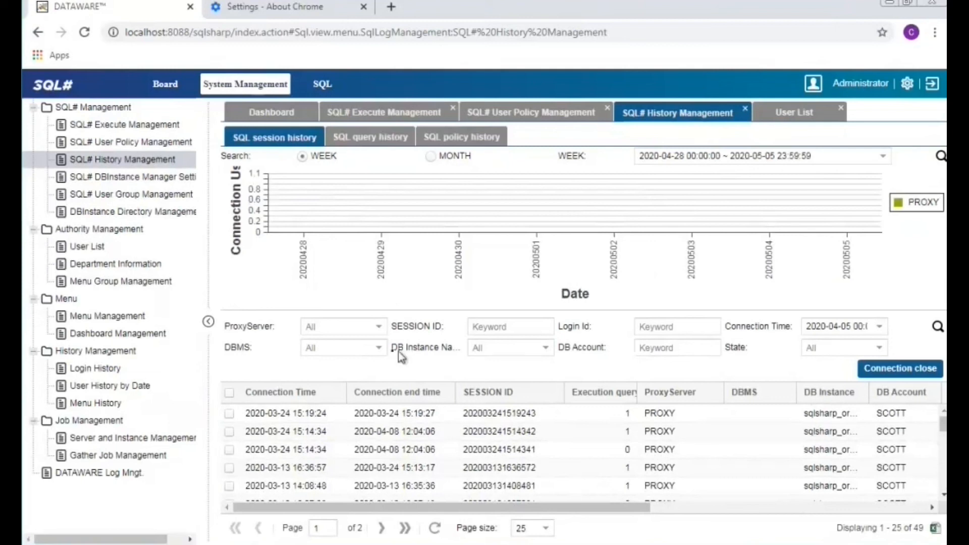
left_click(379, 349)
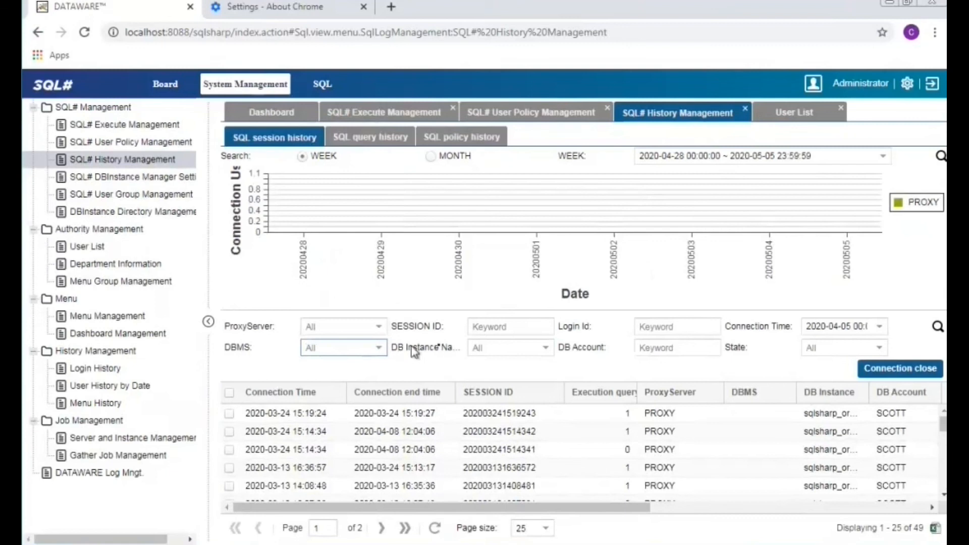